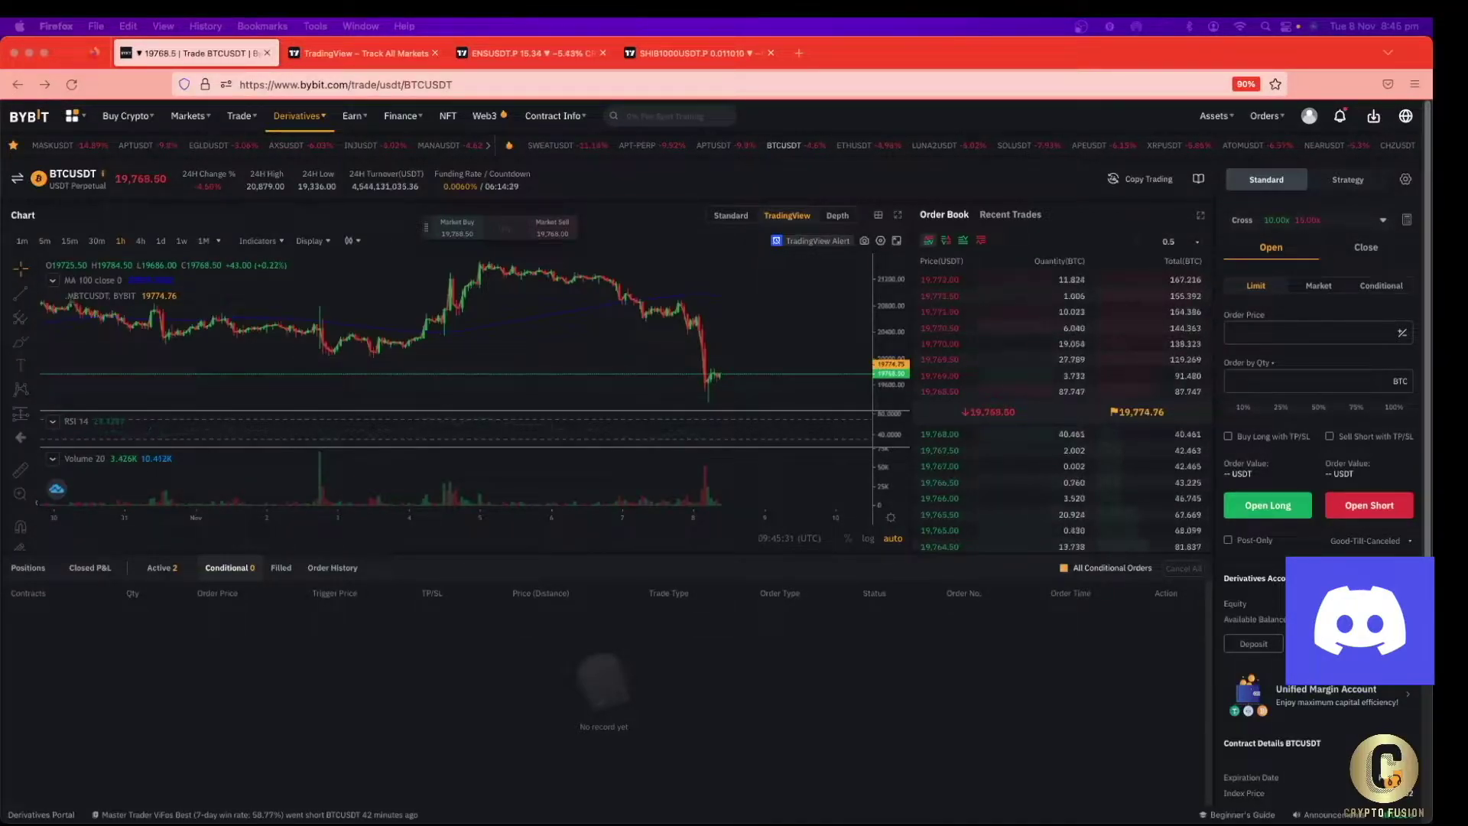
Enlarge the BTCUSDT trading chart and view the BTCUSDT chart in the TradingView tab.
{"action": "left_click", "coordinate": [898, 217]}
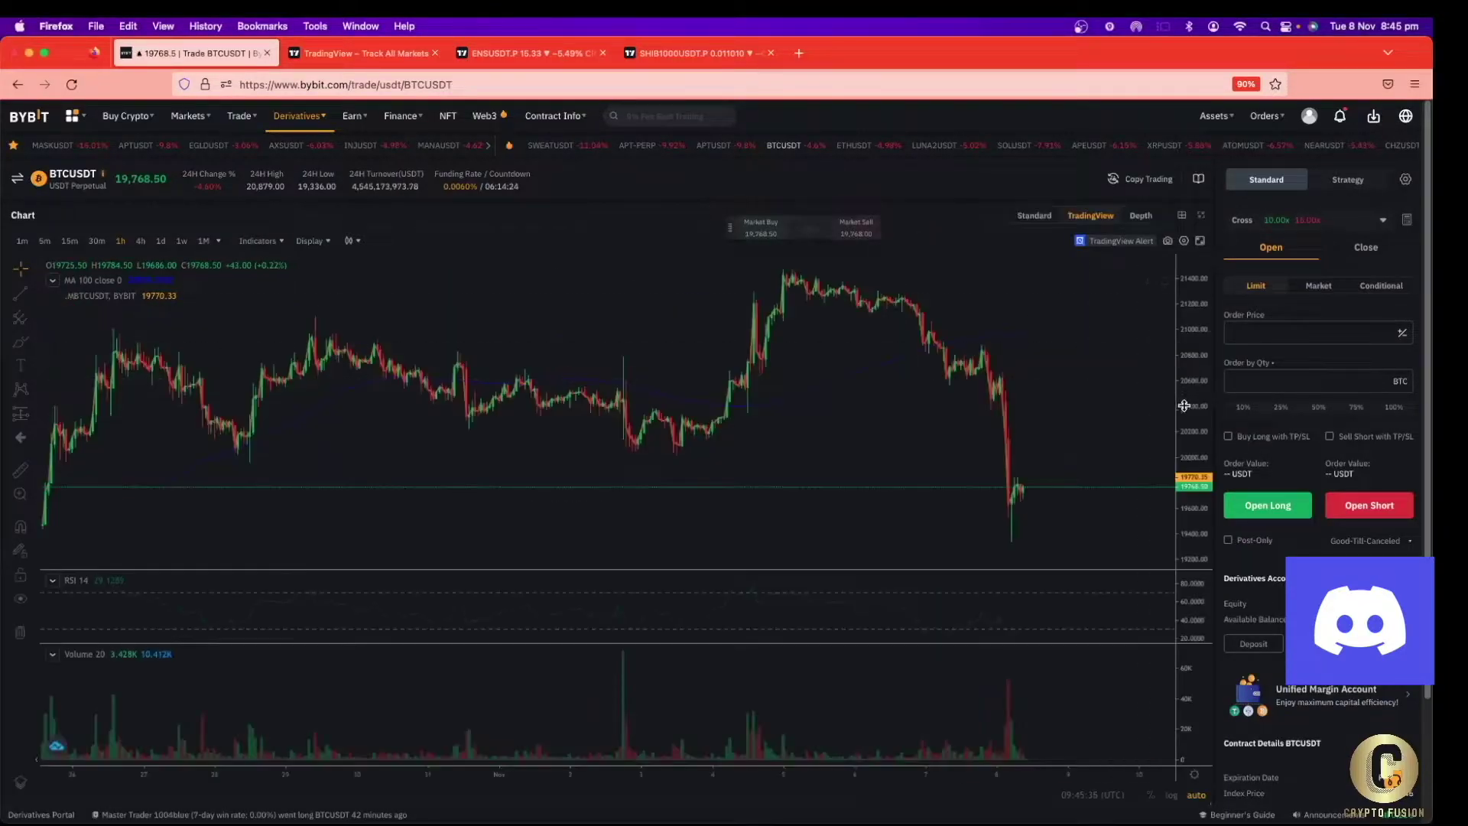
{"action": "key", "text": "ctrl+Tab"}
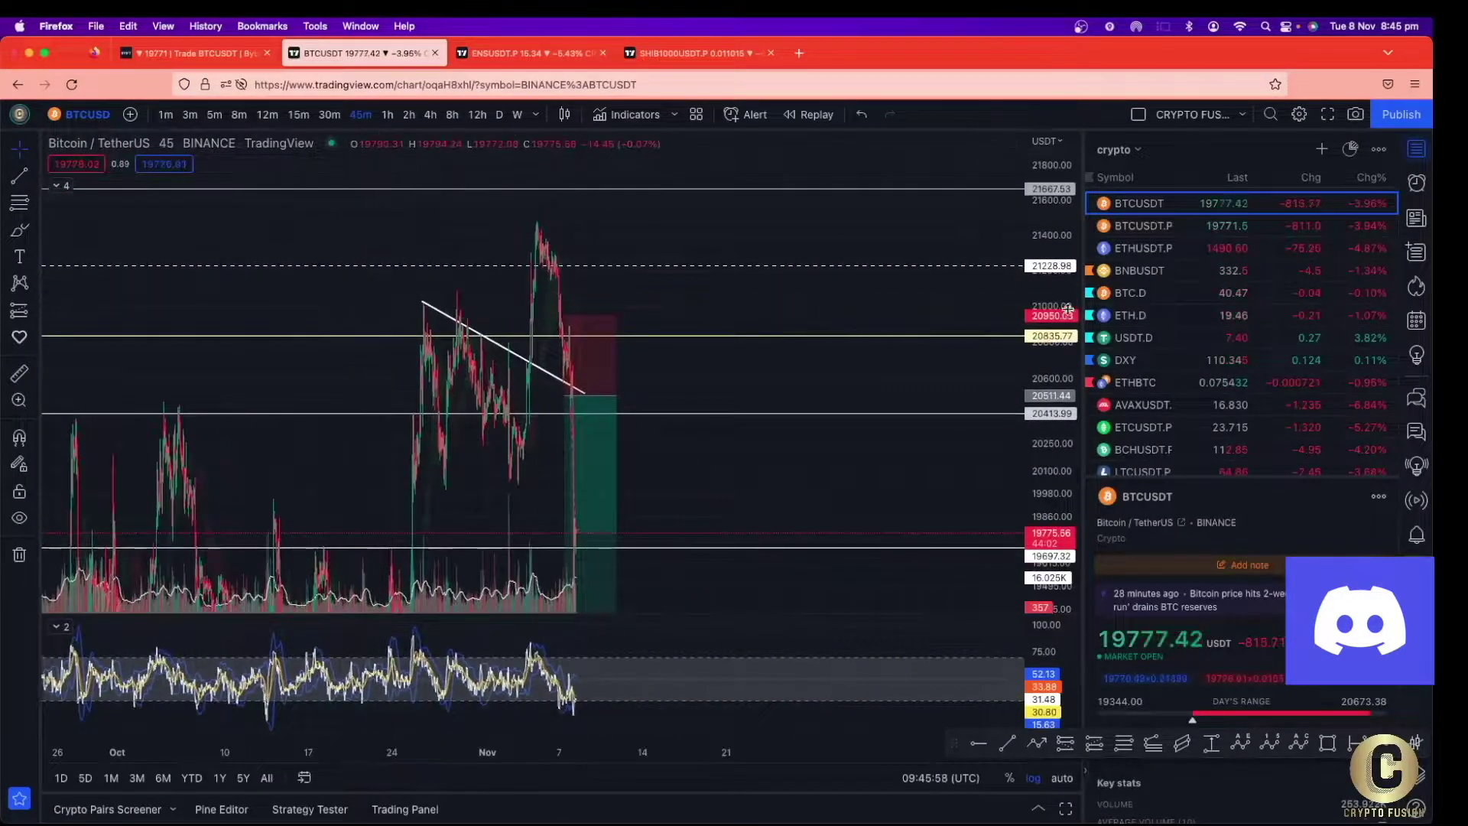
{"action": "scroll", "coordinate": [764, 420], "scroll_direction": "left", "scroll_amount": 5}
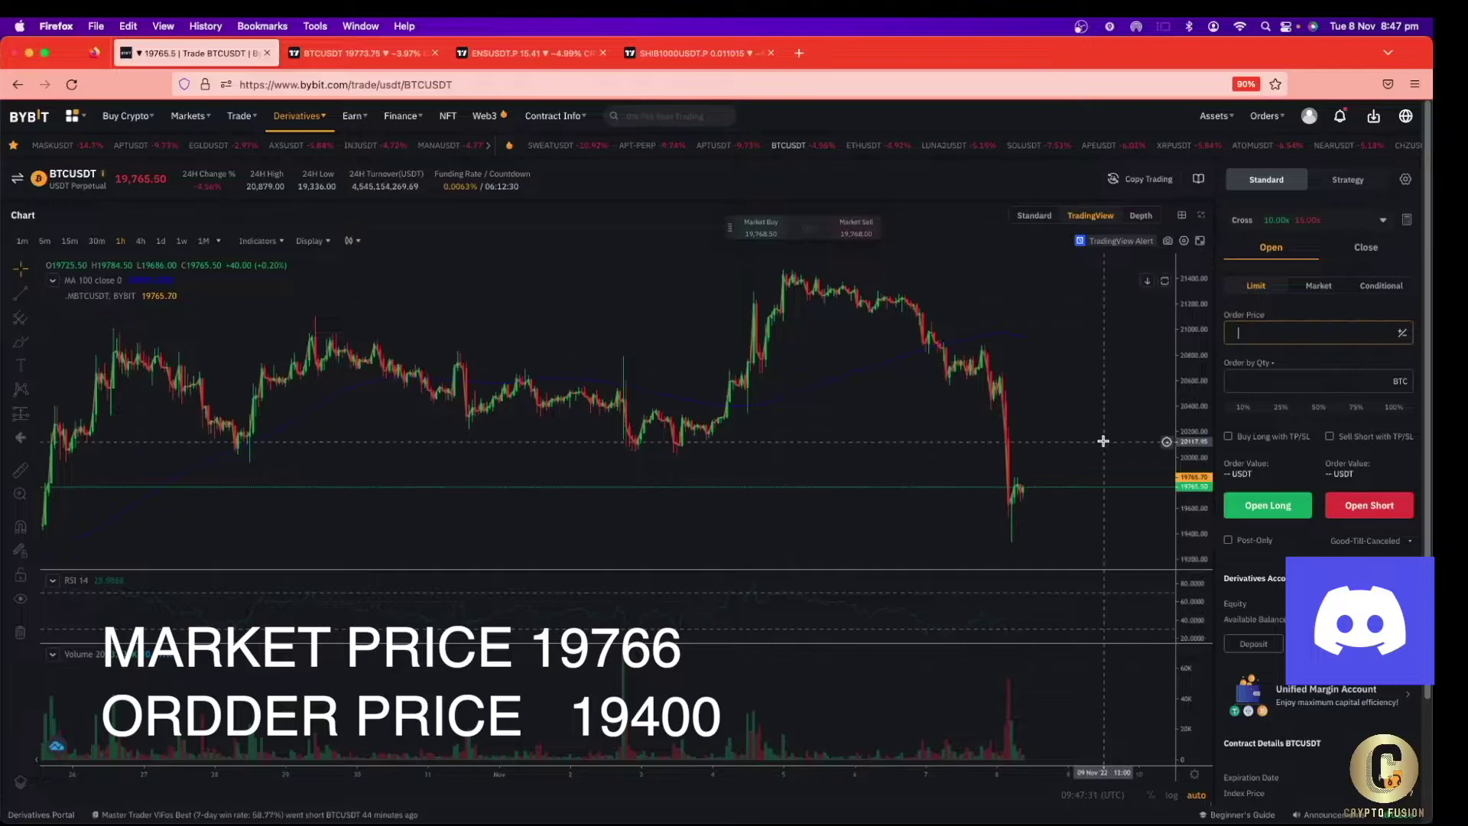
Fill in a BTCUSDT limit order with an order price of 19400 and a quantity of 1 BTC.
{"action": "left_click_drag", "start_coordinate": [1104, 436], "coordinate": [983, 410]}
{"action": "left_click", "coordinate": [1267, 335]}
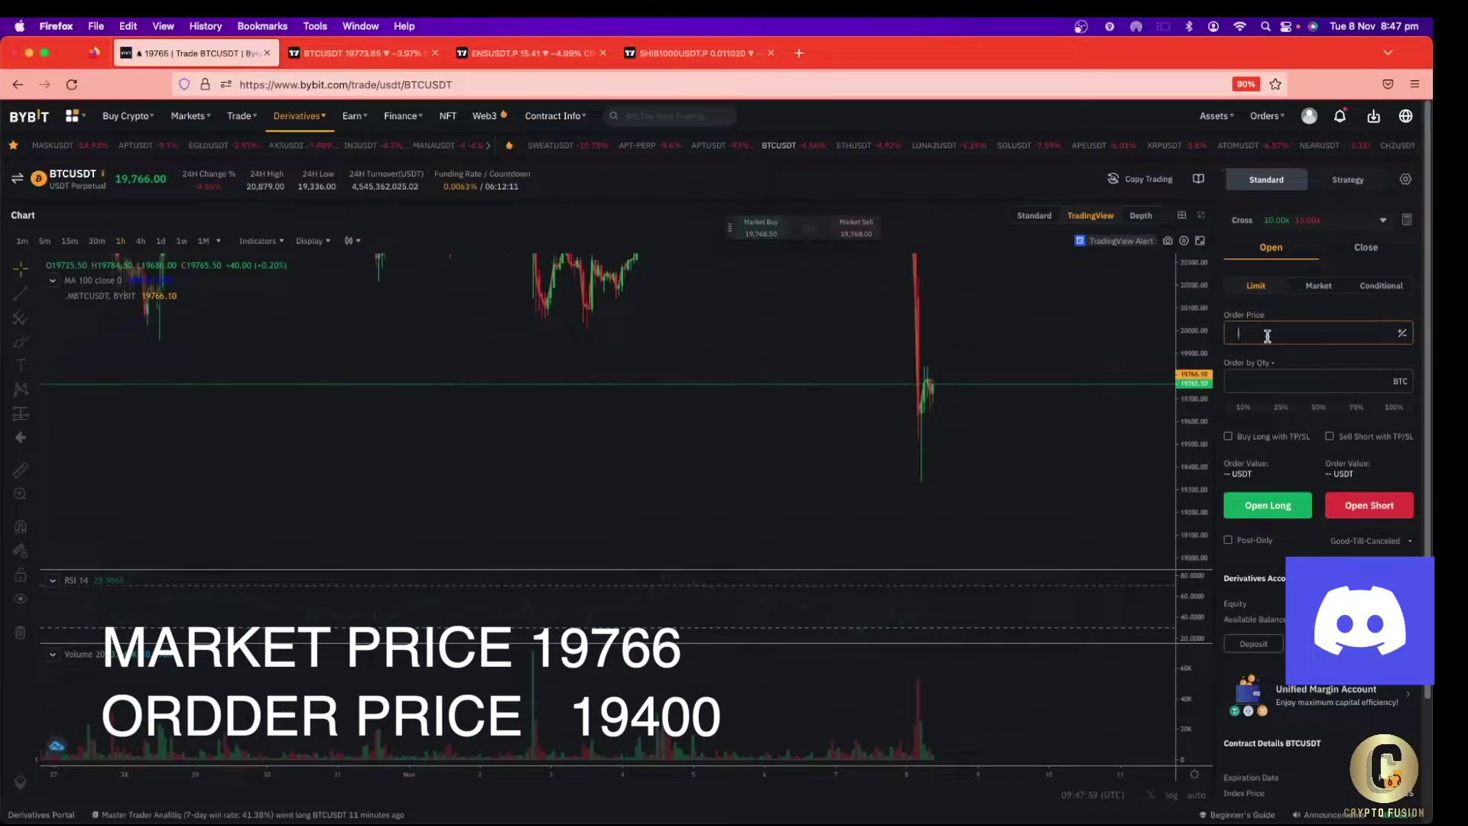
{"action": "type", "text": "19"}
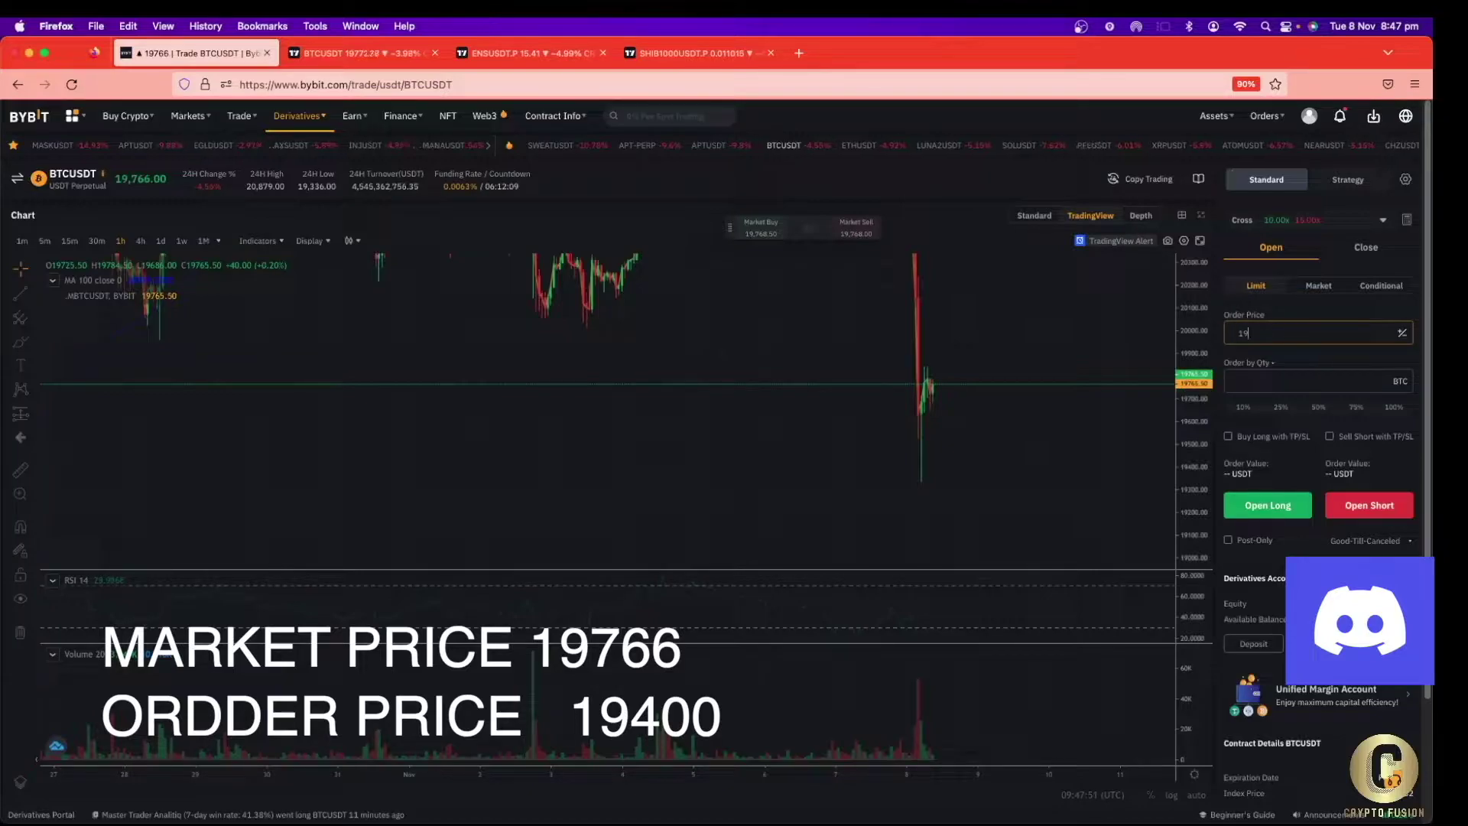
{"action": "type", "text": "400"}
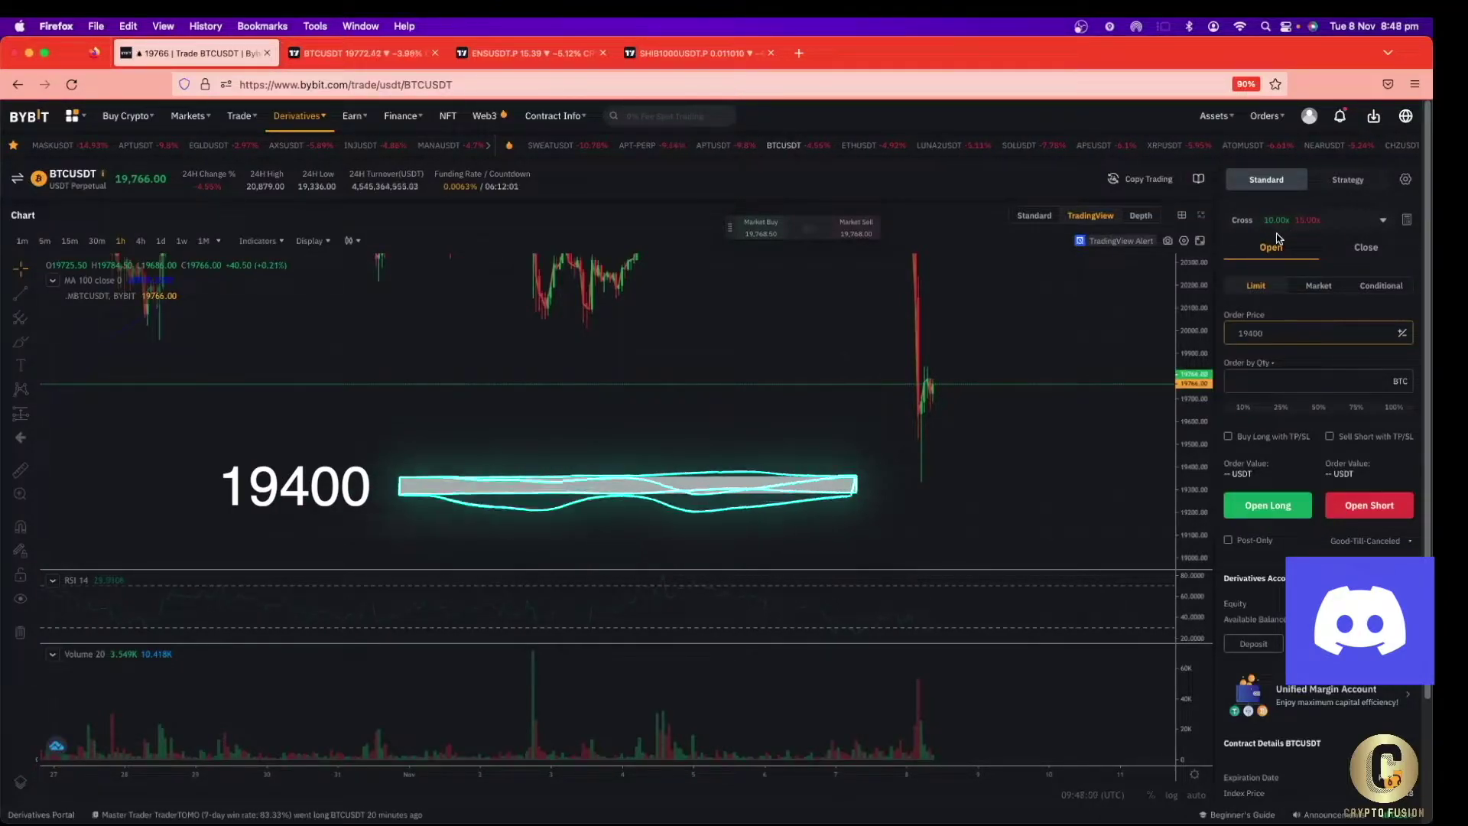
{"action": "left_click", "coordinate": [1272, 381]}
{"action": "type", "text": "1"}
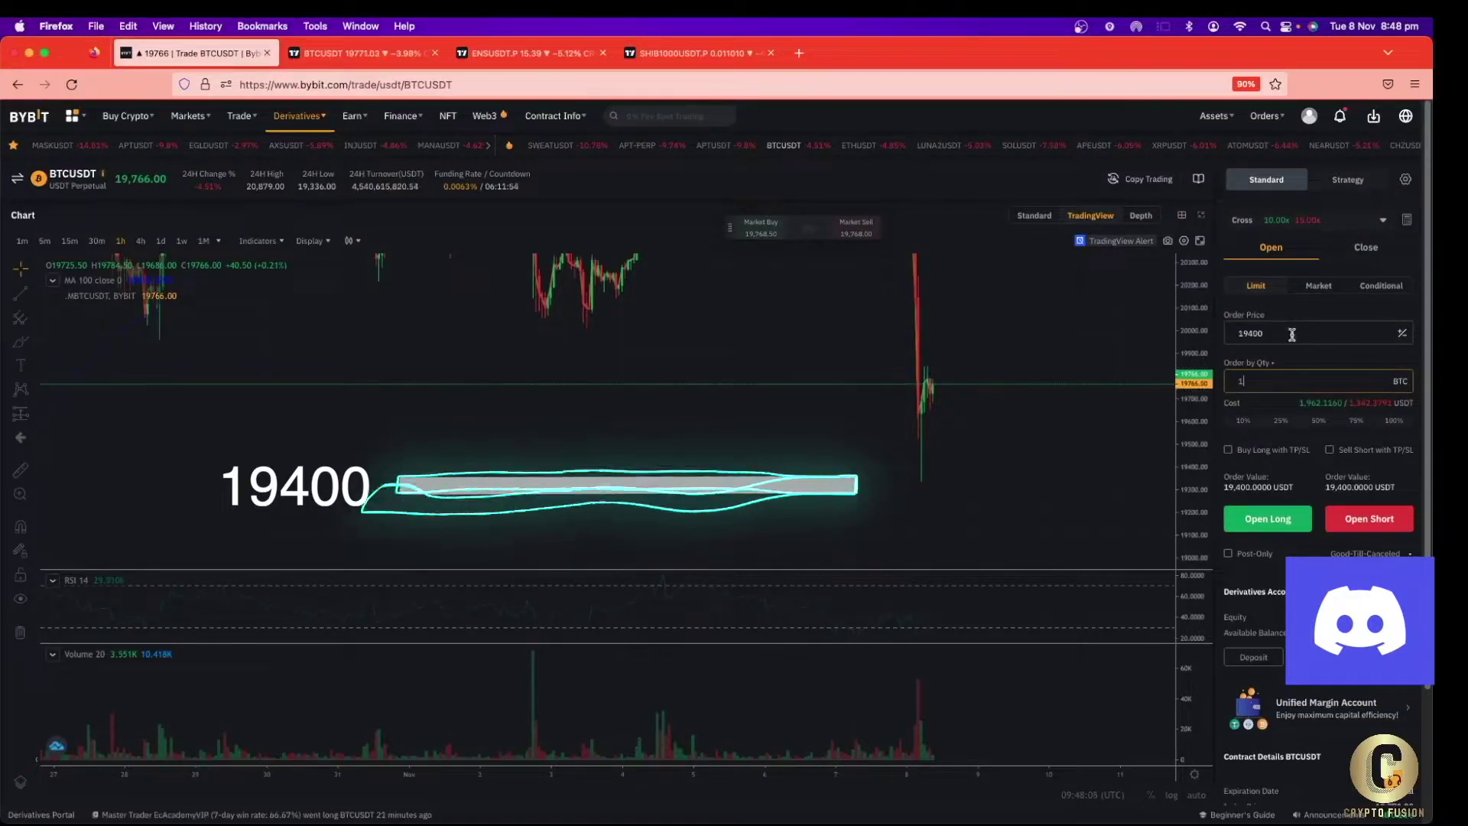
Make the BTCUSDT order conditional, check the order type's description and set the trigger price to 19400.
{"action": "mouse_move", "coordinate": [1306, 232]}
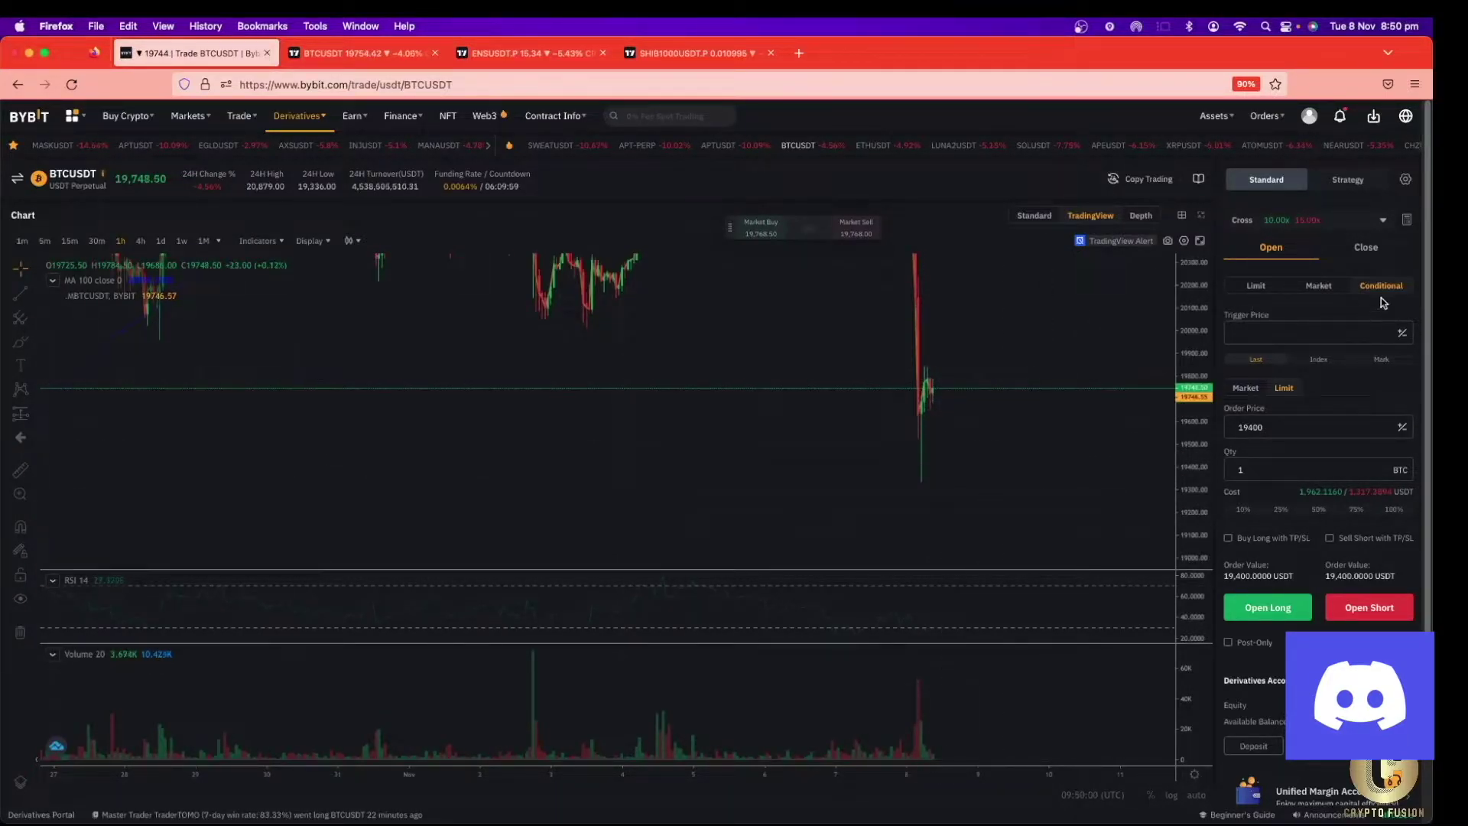
{"action": "mouse_move", "coordinate": [1372, 288]}
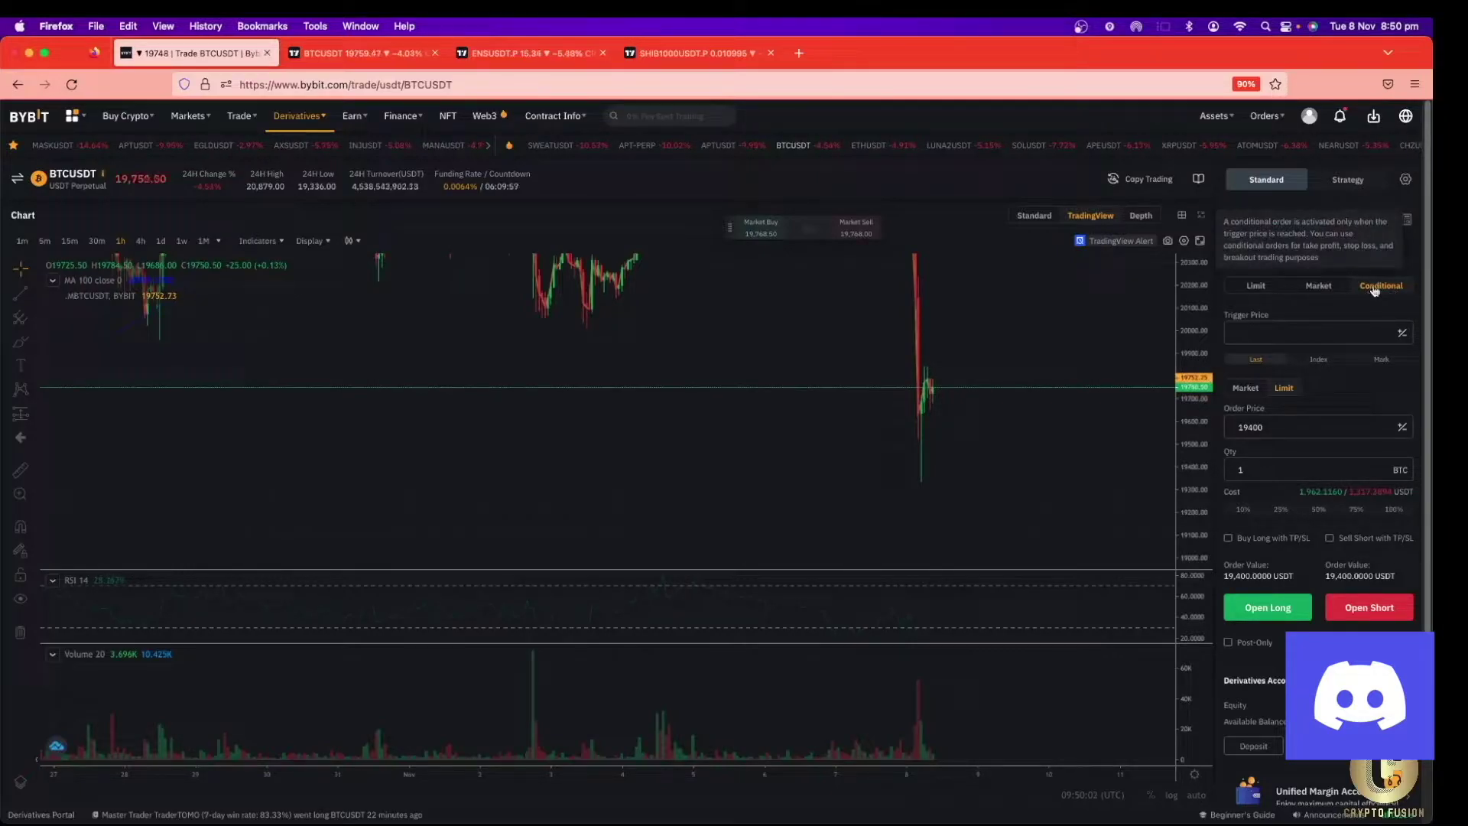
{"action": "left_click", "coordinate": [1251, 330]}
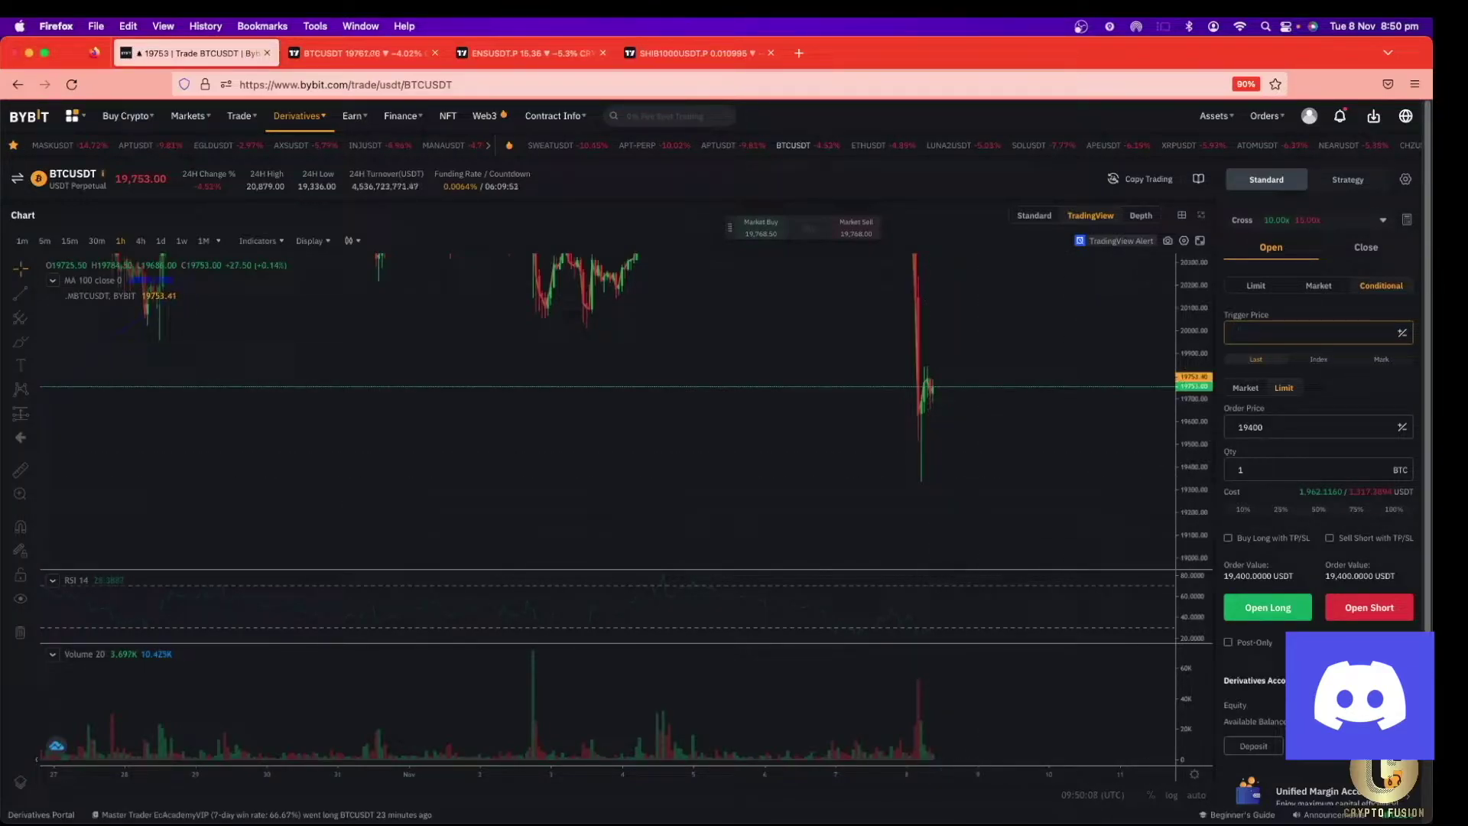
{"action": "type", "text": "19400"}
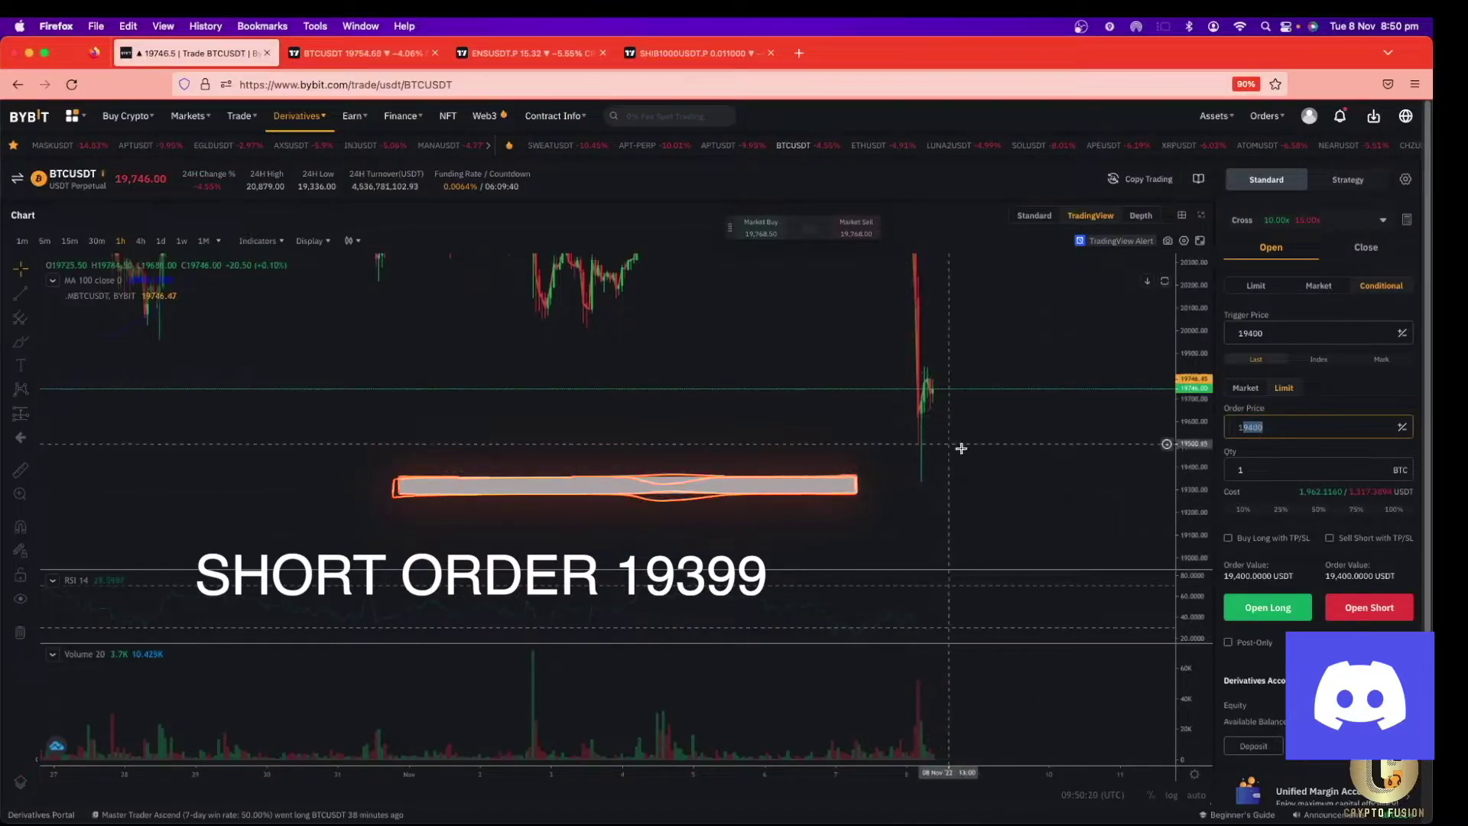
Set the conditional order's limit price to 19399 and compress the chart's price scale.
{"action": "left_click", "coordinate": [1271, 430]}
{"action": "left_click_drag", "start_coordinate": [1270, 429], "coordinate": [1252, 426]}
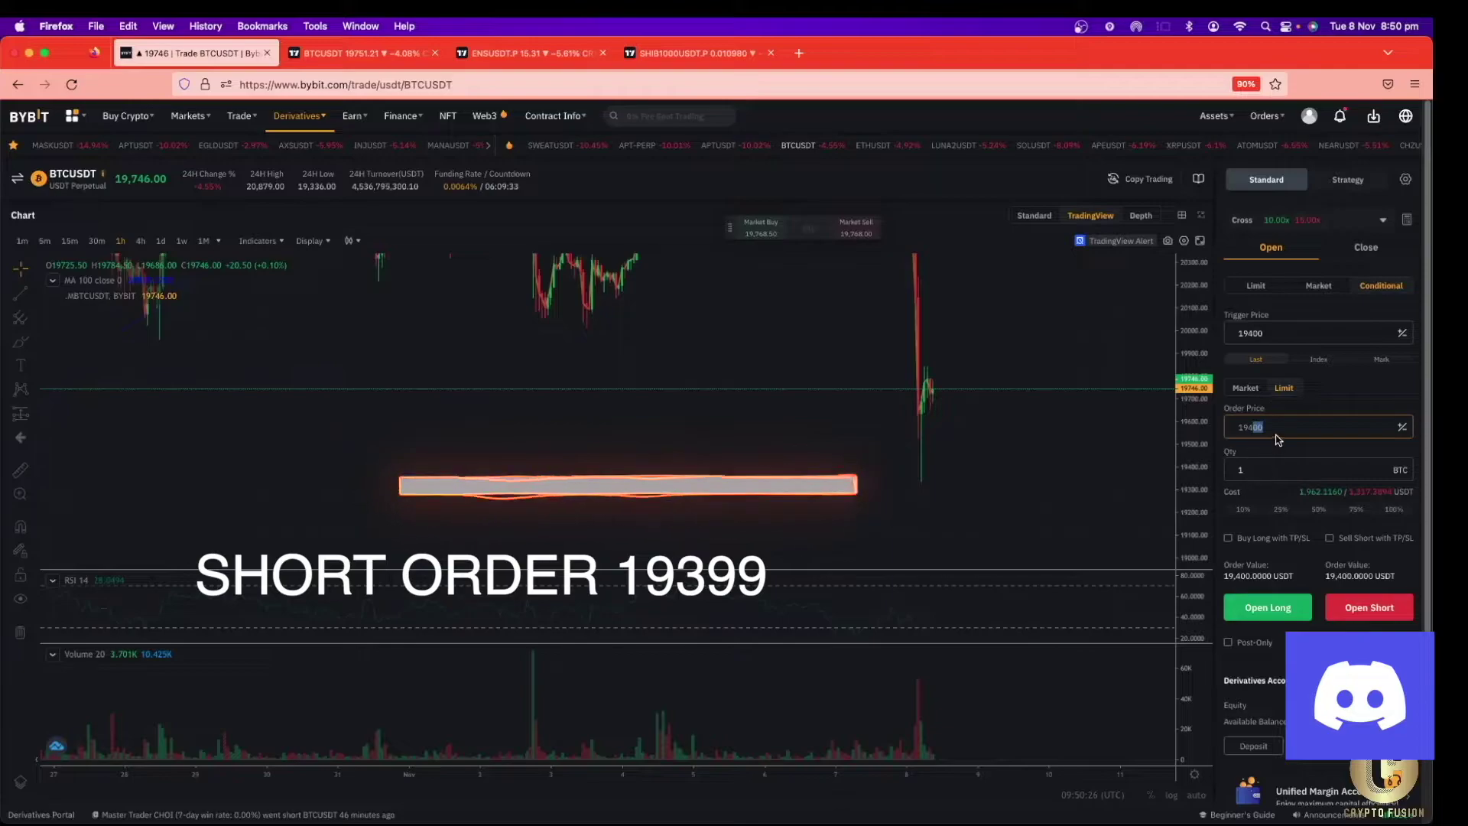
{"action": "key", "text": "BackSpace"}
{"action": "key", "text": "BackSpace"}
{"action": "key", "text": "BackSpace"}
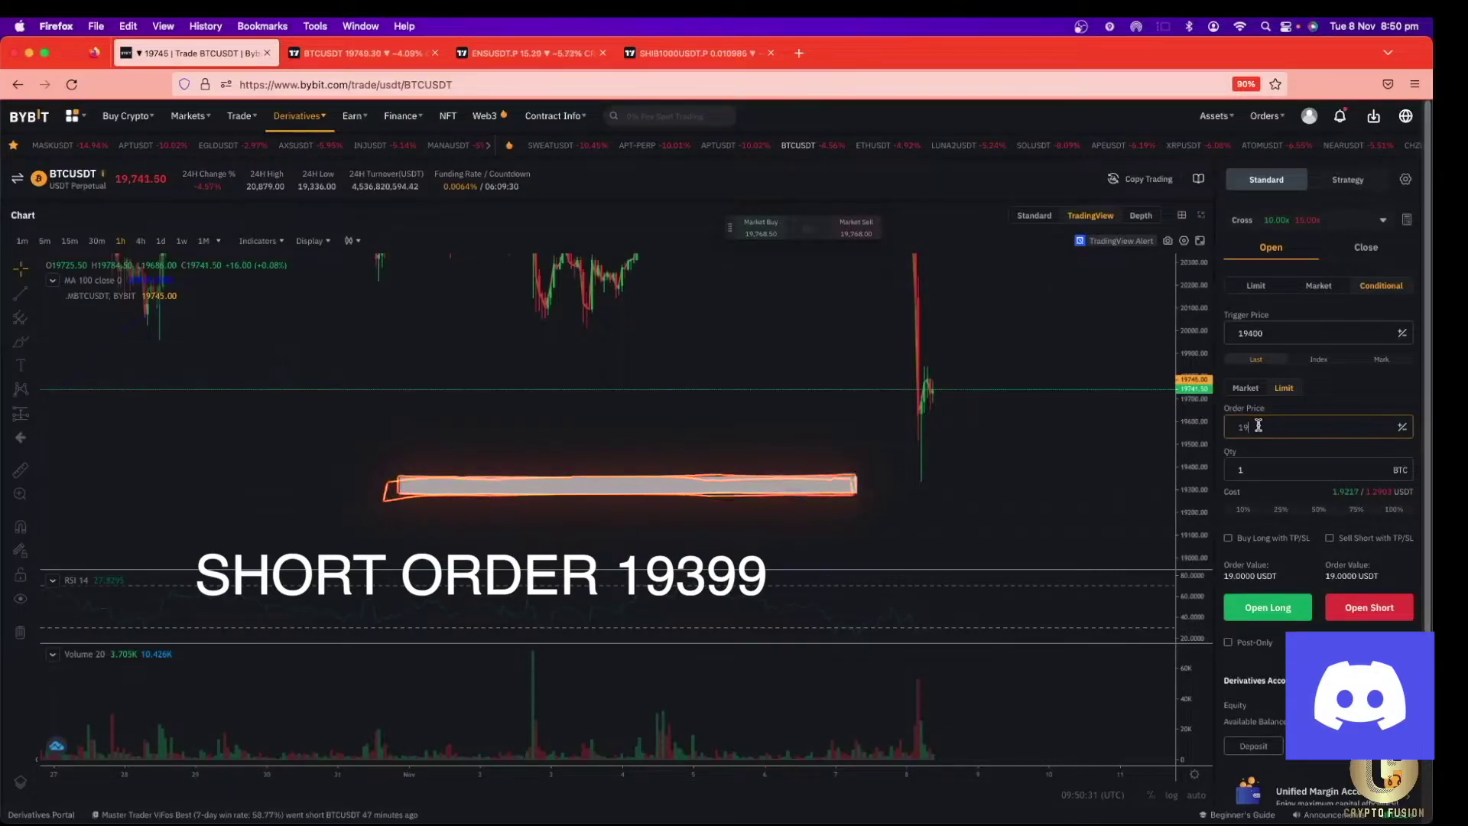
{"action": "type", "text": "39"}
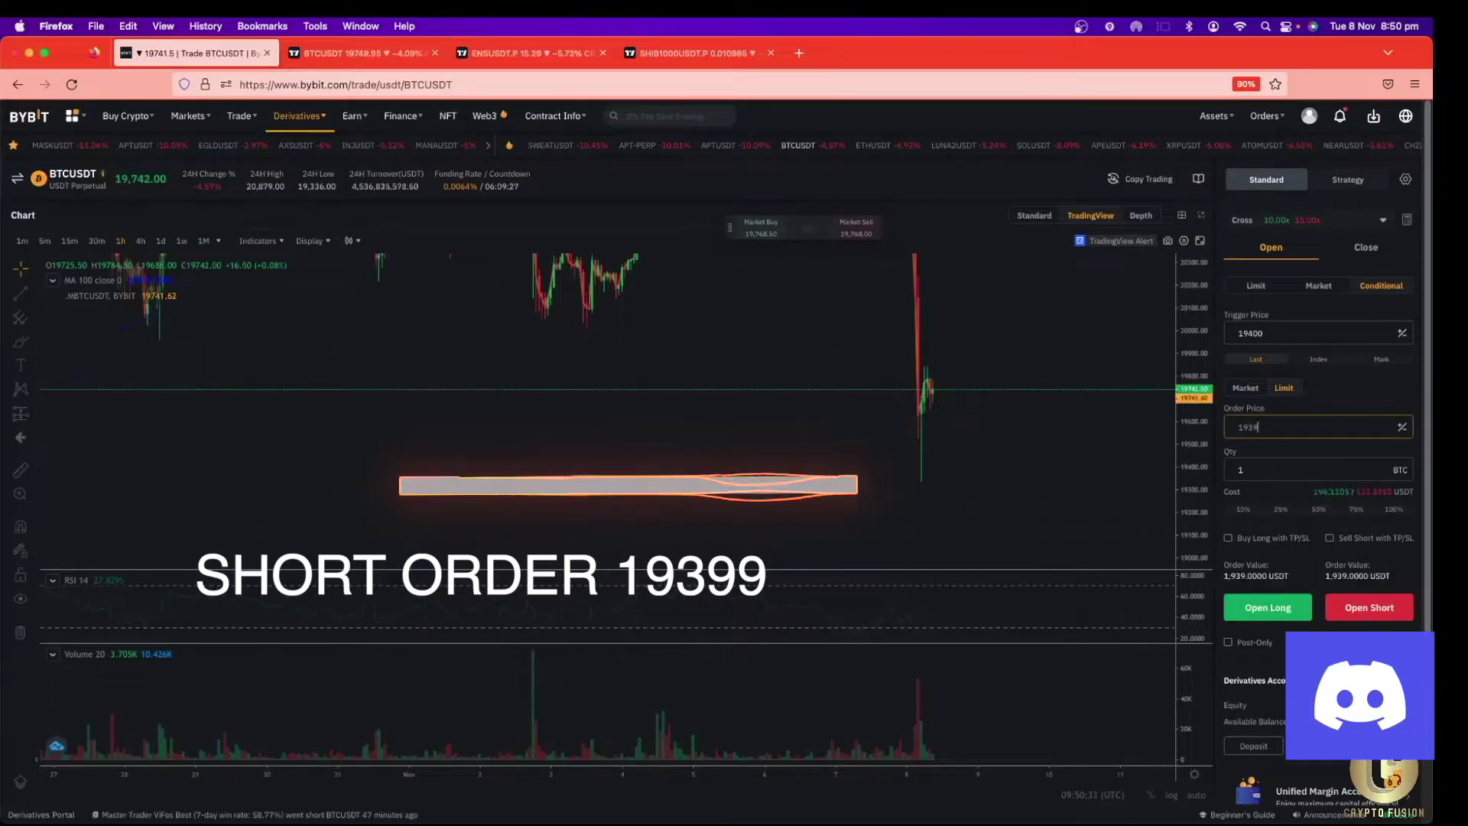
{"action": "type", "text": "9"}
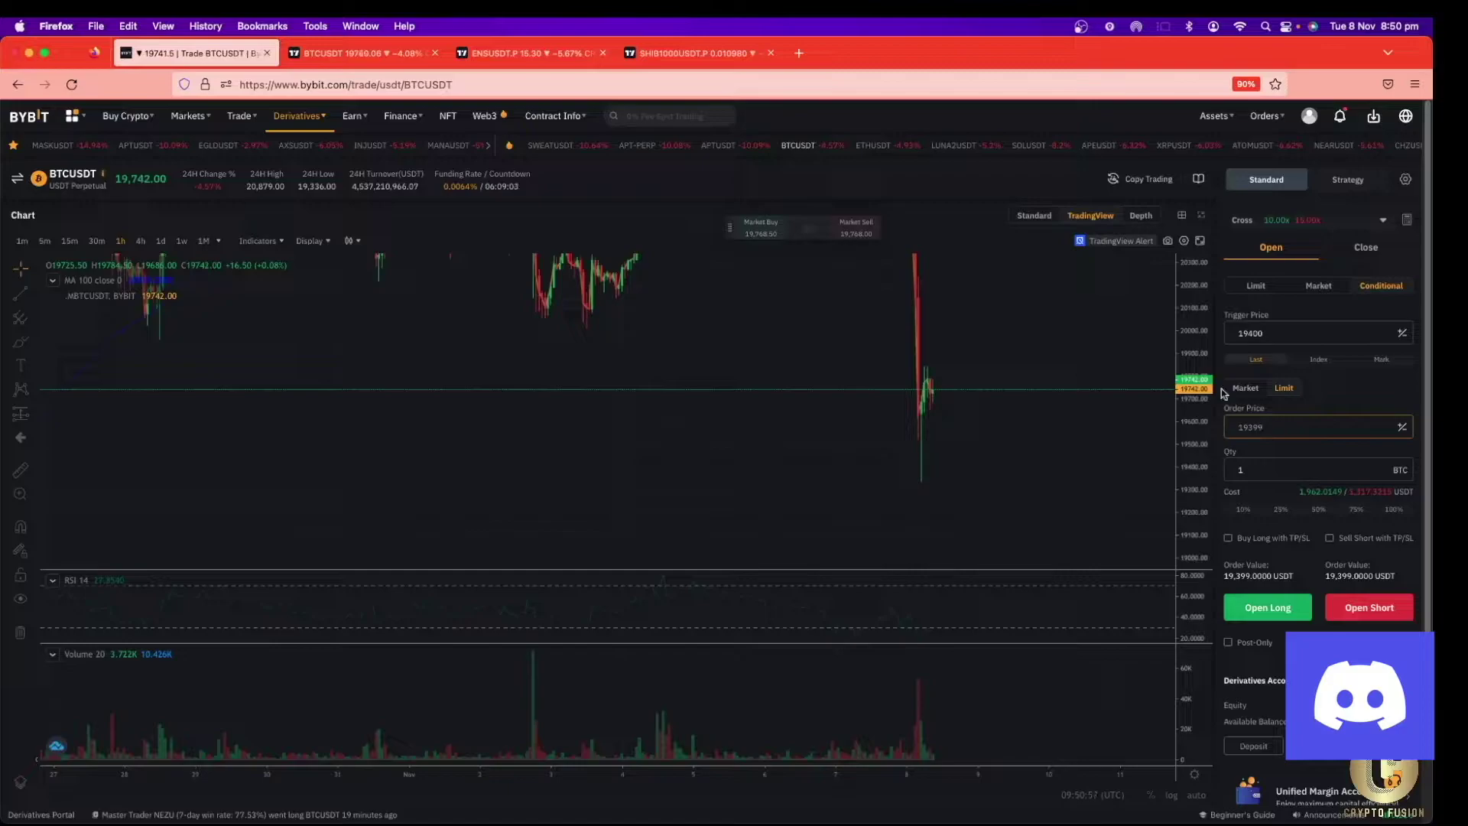
{"action": "left_click_drag", "start_coordinate": [1181, 459], "coordinate": [1175, 544]}
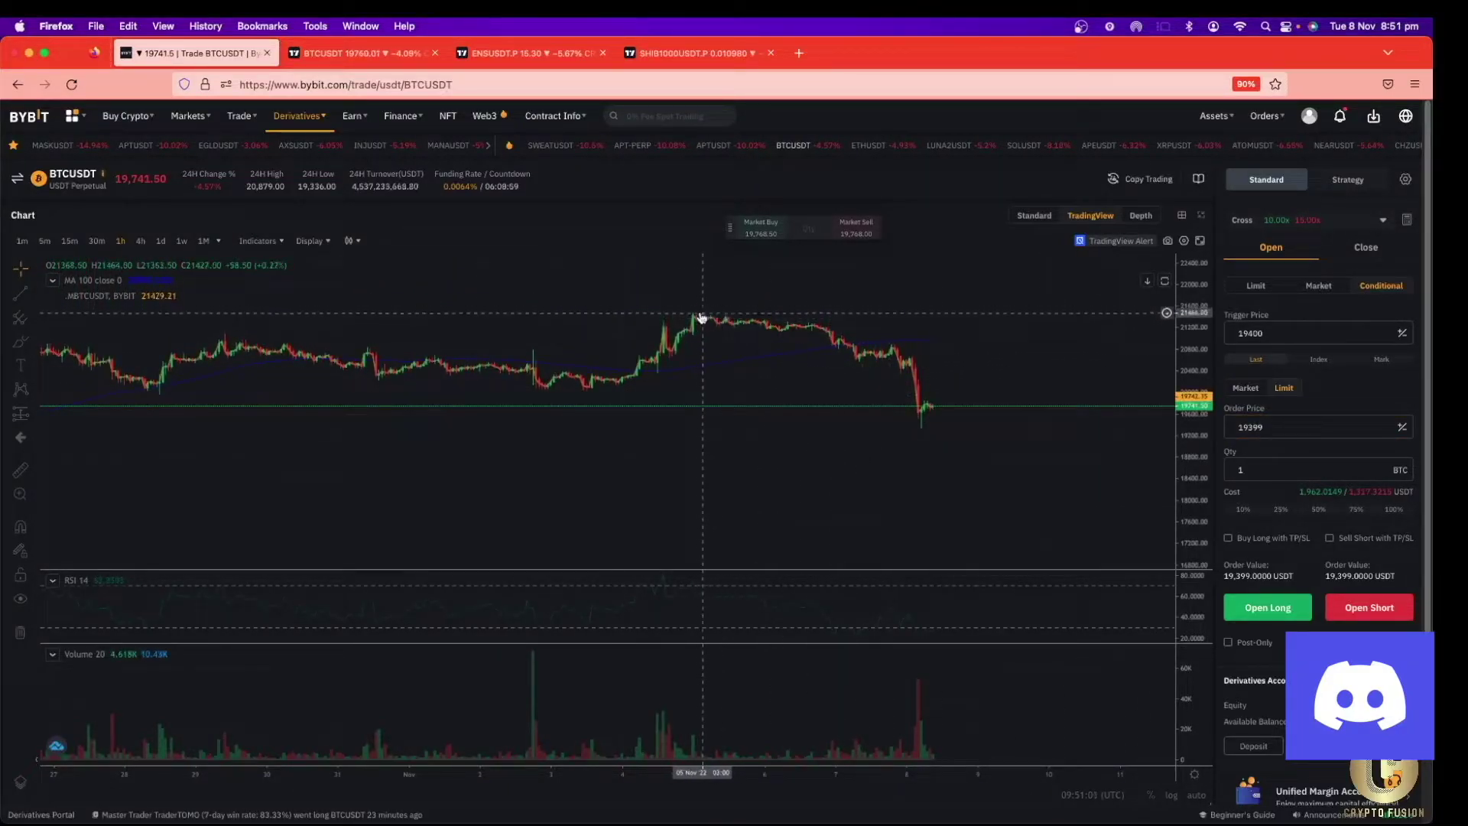
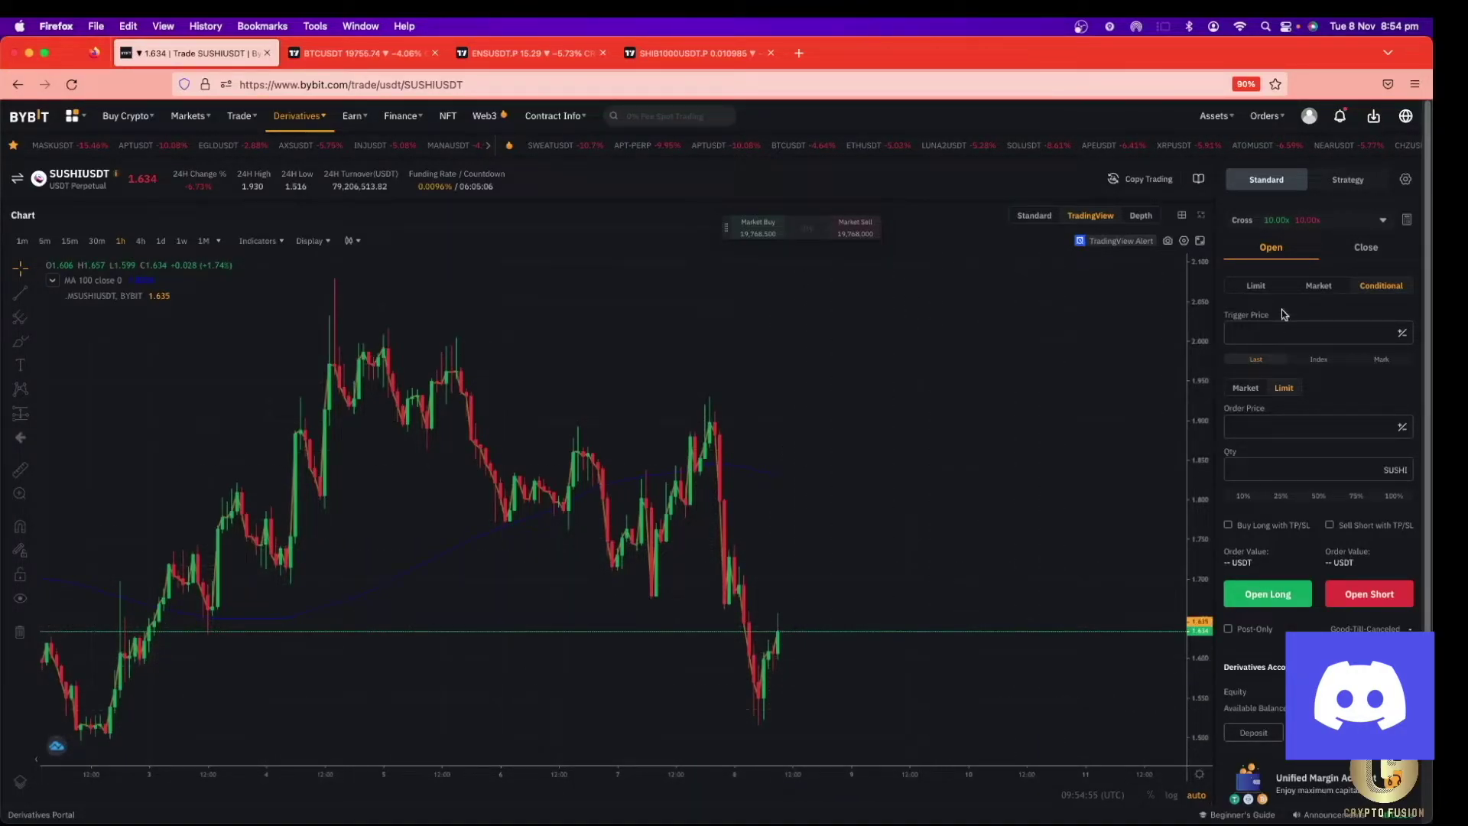
Fill in a SUSHIUSDT limit order with an order price of 1.5 and a quantity of 1000 SUSHI.
{"action": "left_click", "coordinate": [1248, 287]}
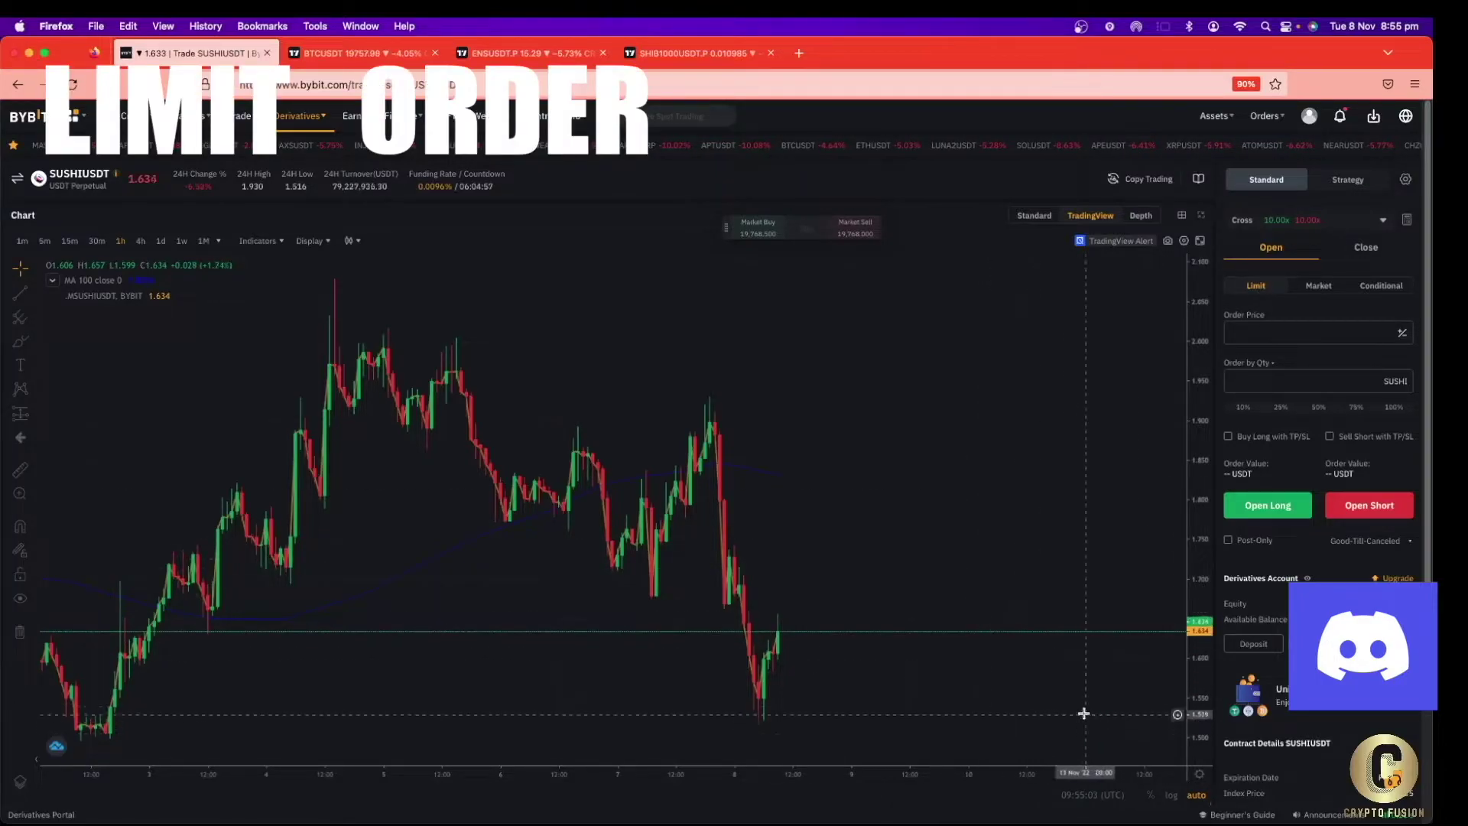
{"action": "mouse_move", "coordinate": [1180, 728]}
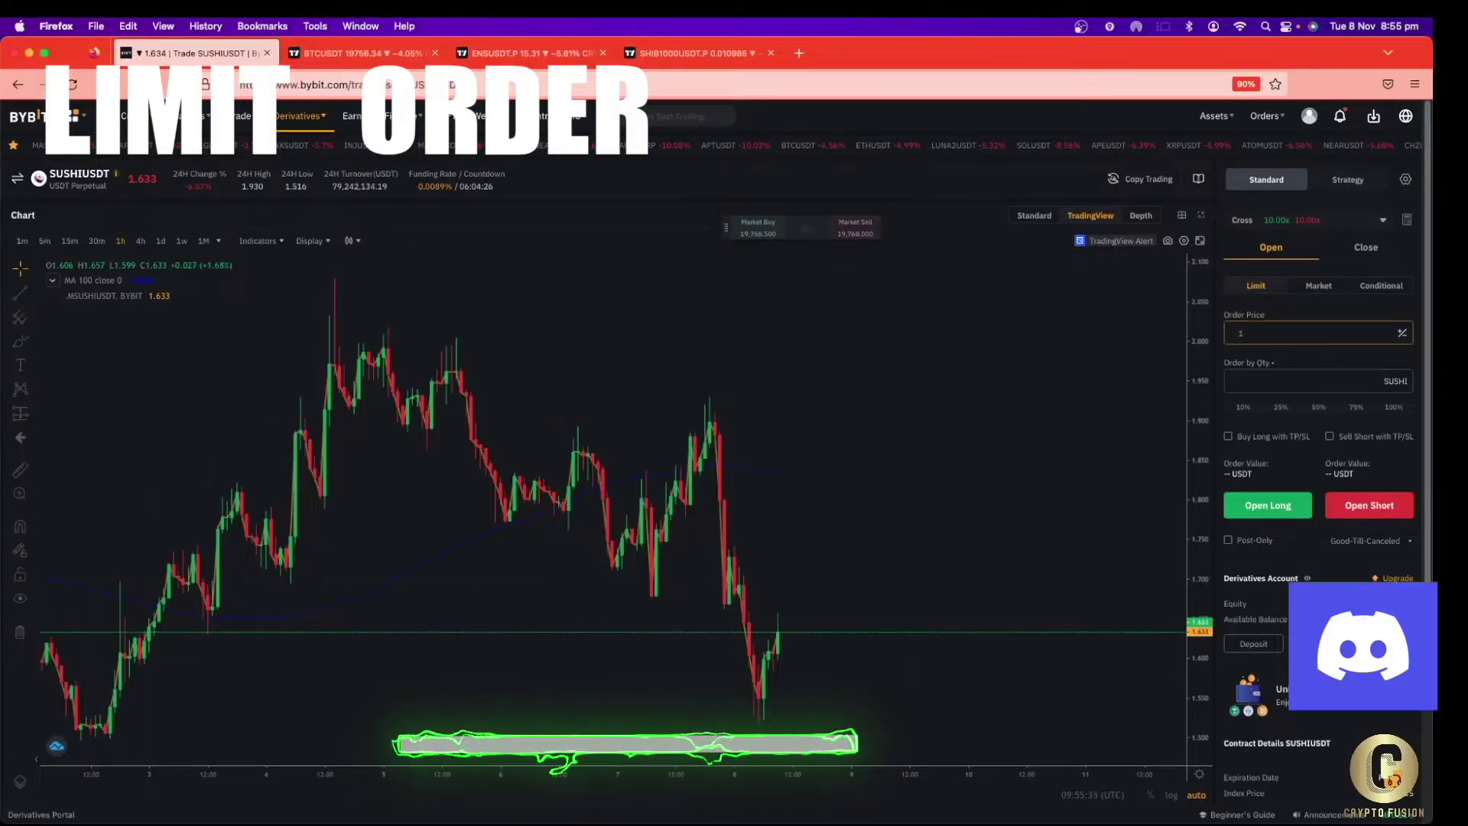
{"action": "type", "text": "5"}
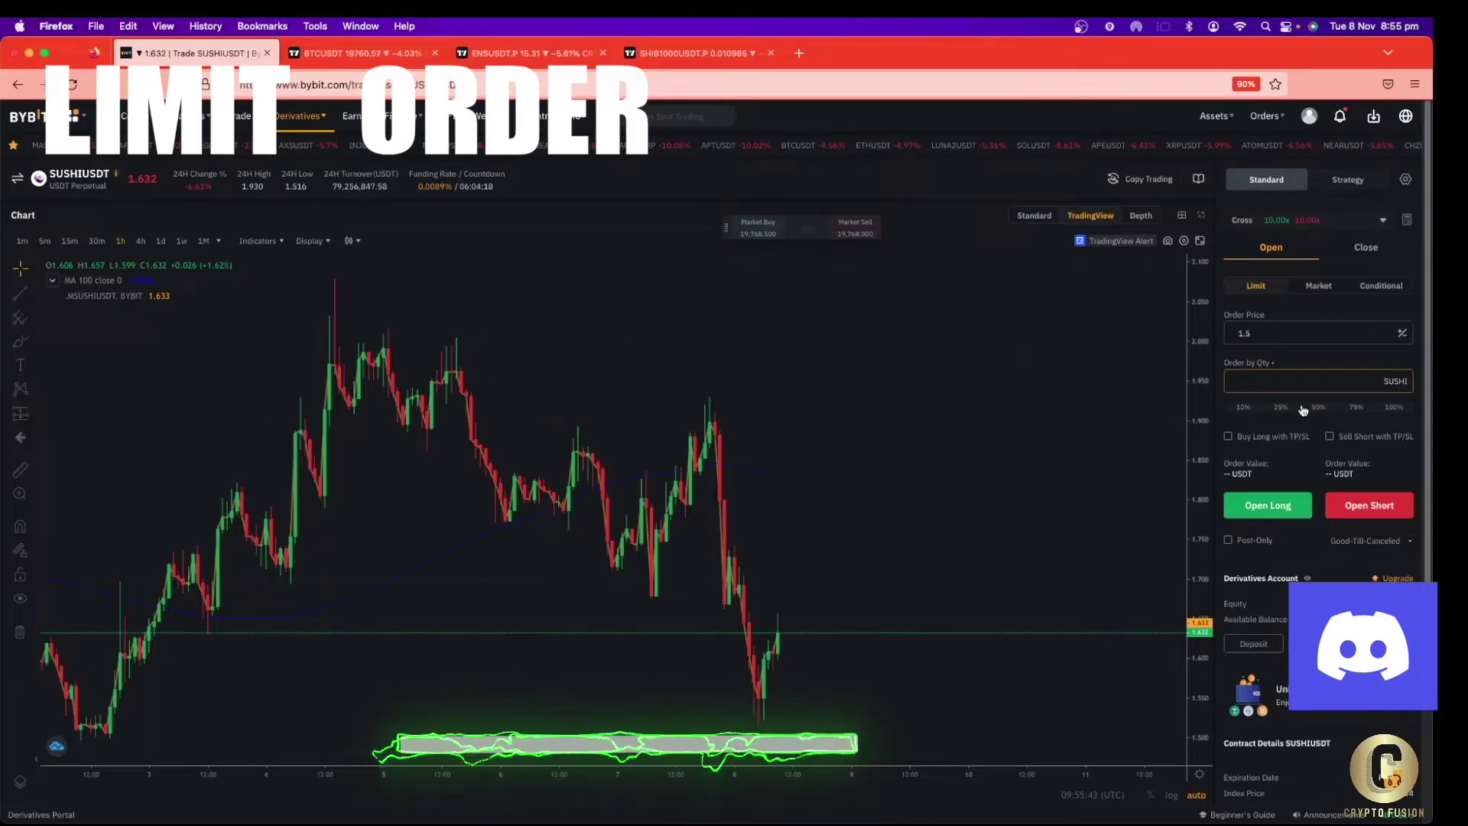
{"action": "type", "text": "1000"}
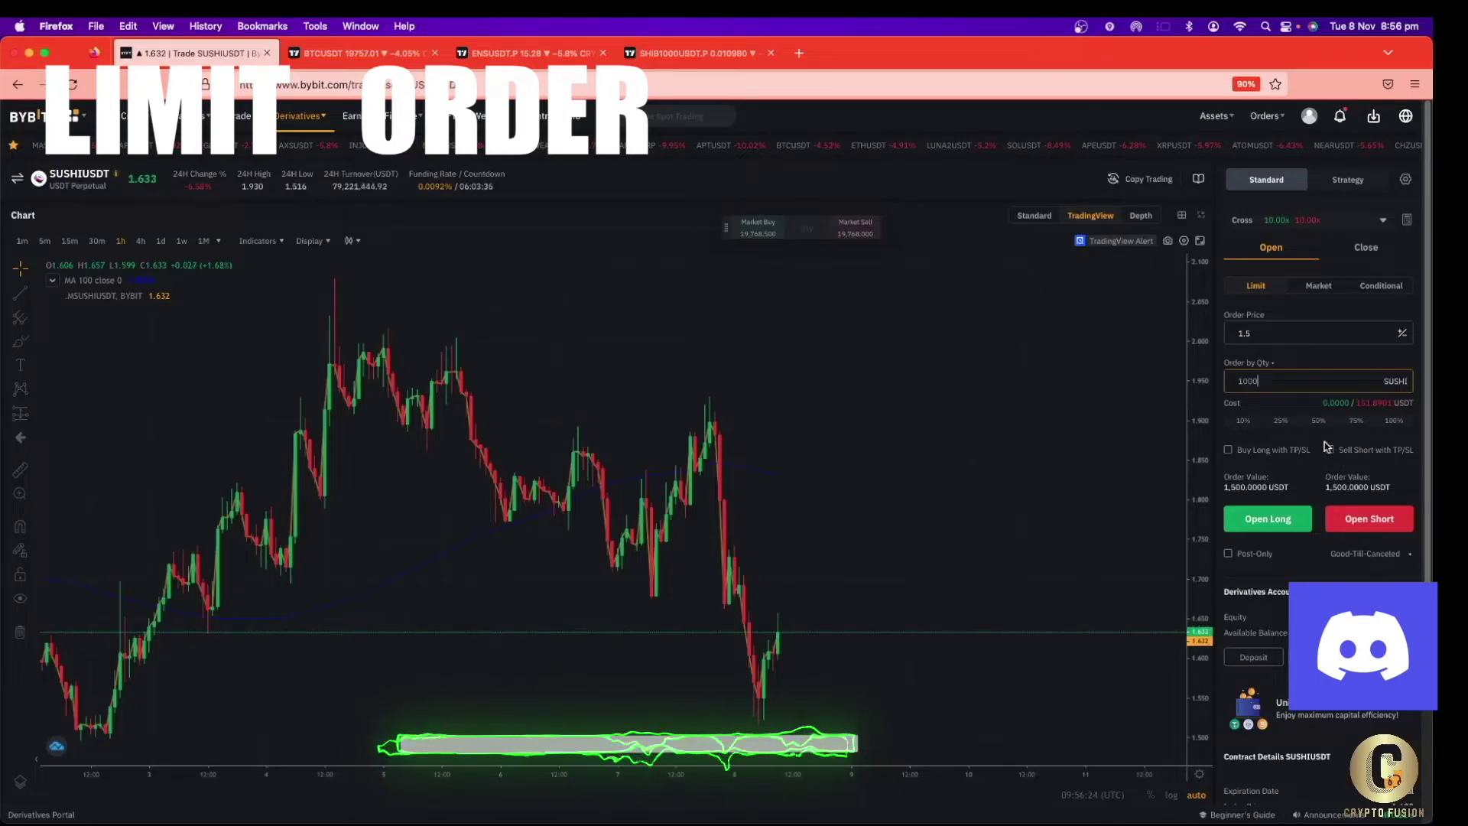
Enable take profit and stop loss for the short order, with take profit at 50% and stop loss at 10%.
{"action": "left_click", "coordinate": [1359, 453]}
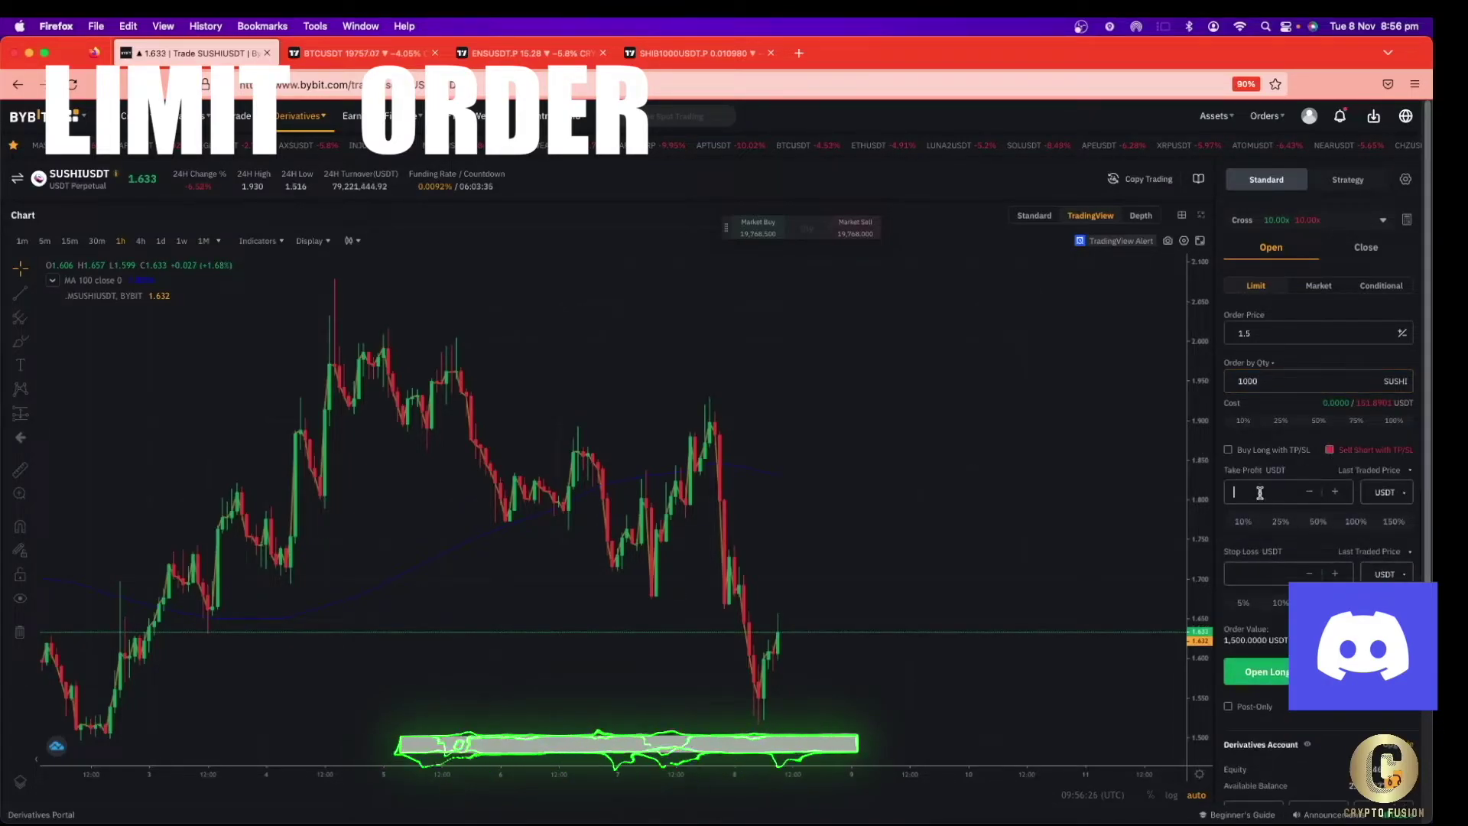
{"action": "left_click", "coordinate": [1321, 525]}
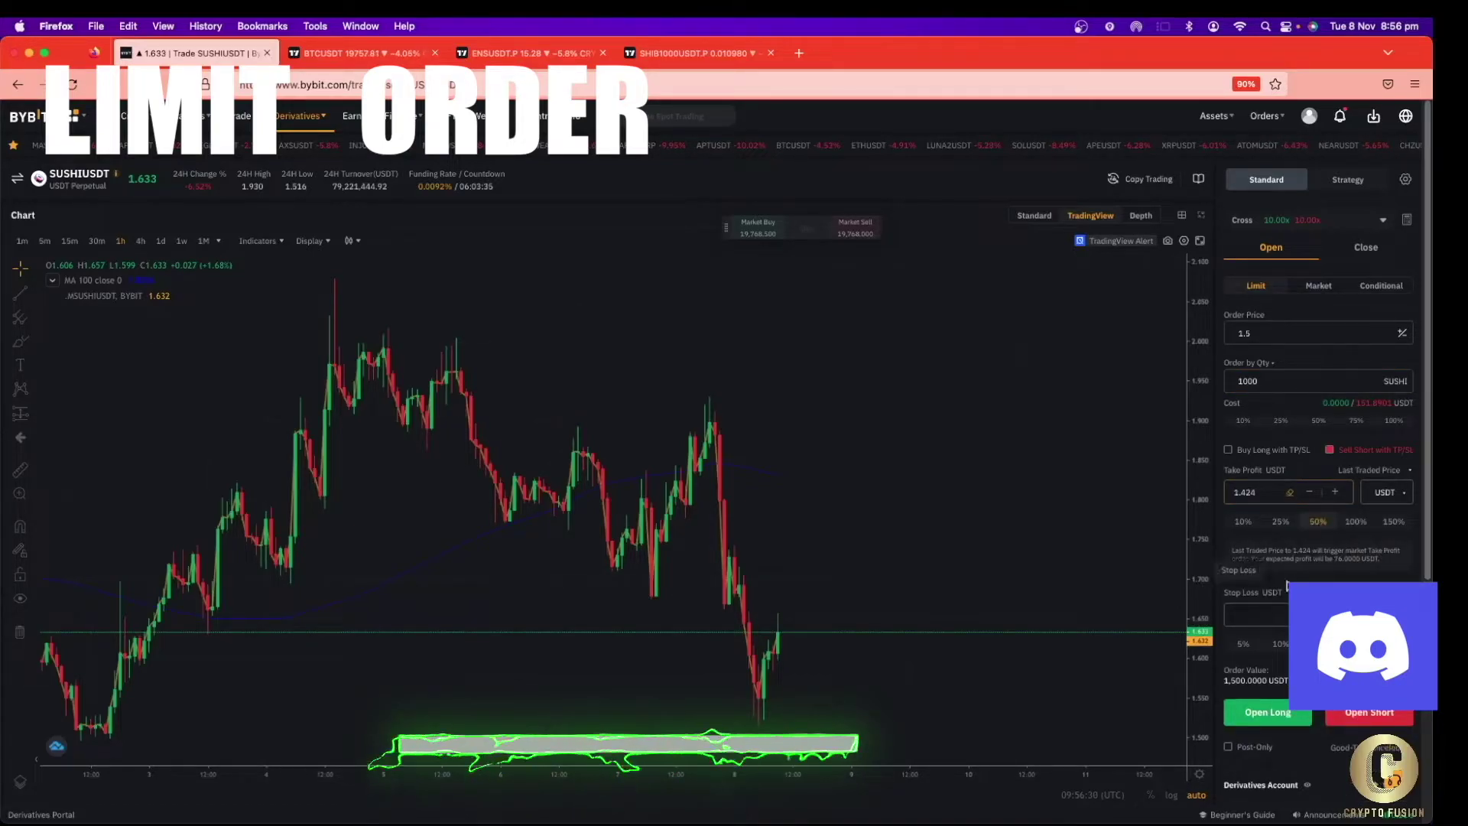
{"action": "left_click_drag", "start_coordinate": [1273, 494], "coordinate": [1234, 495]}
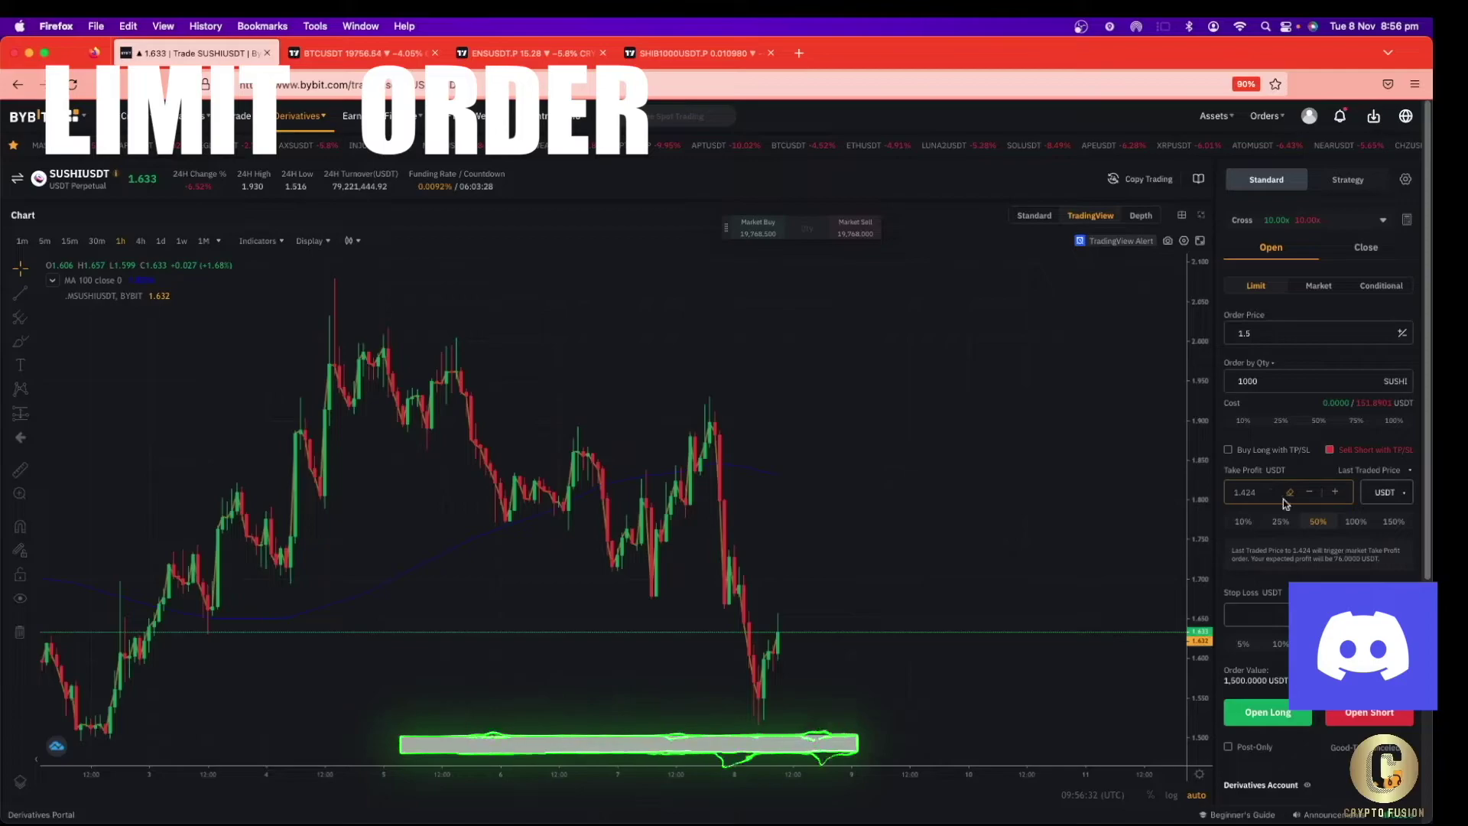
{"action": "left_click", "coordinate": [1267, 610]}
{"action": "left_click", "coordinate": [1269, 648]}
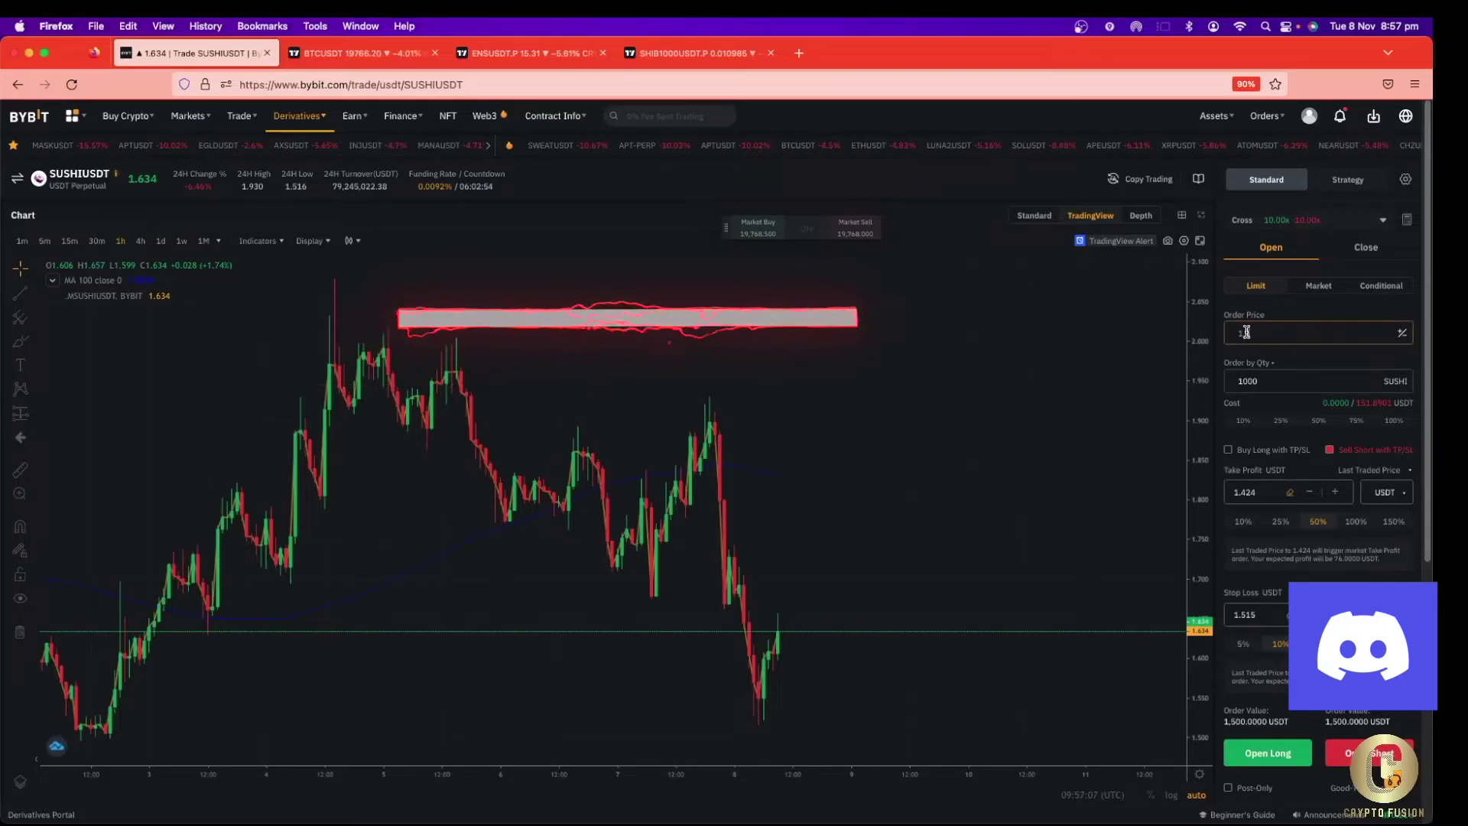
Place a limit short order for 1000 SUSHI at 1.94 USDT without short-side take profit or stop loss.
{"action": "type", "text": "4"}
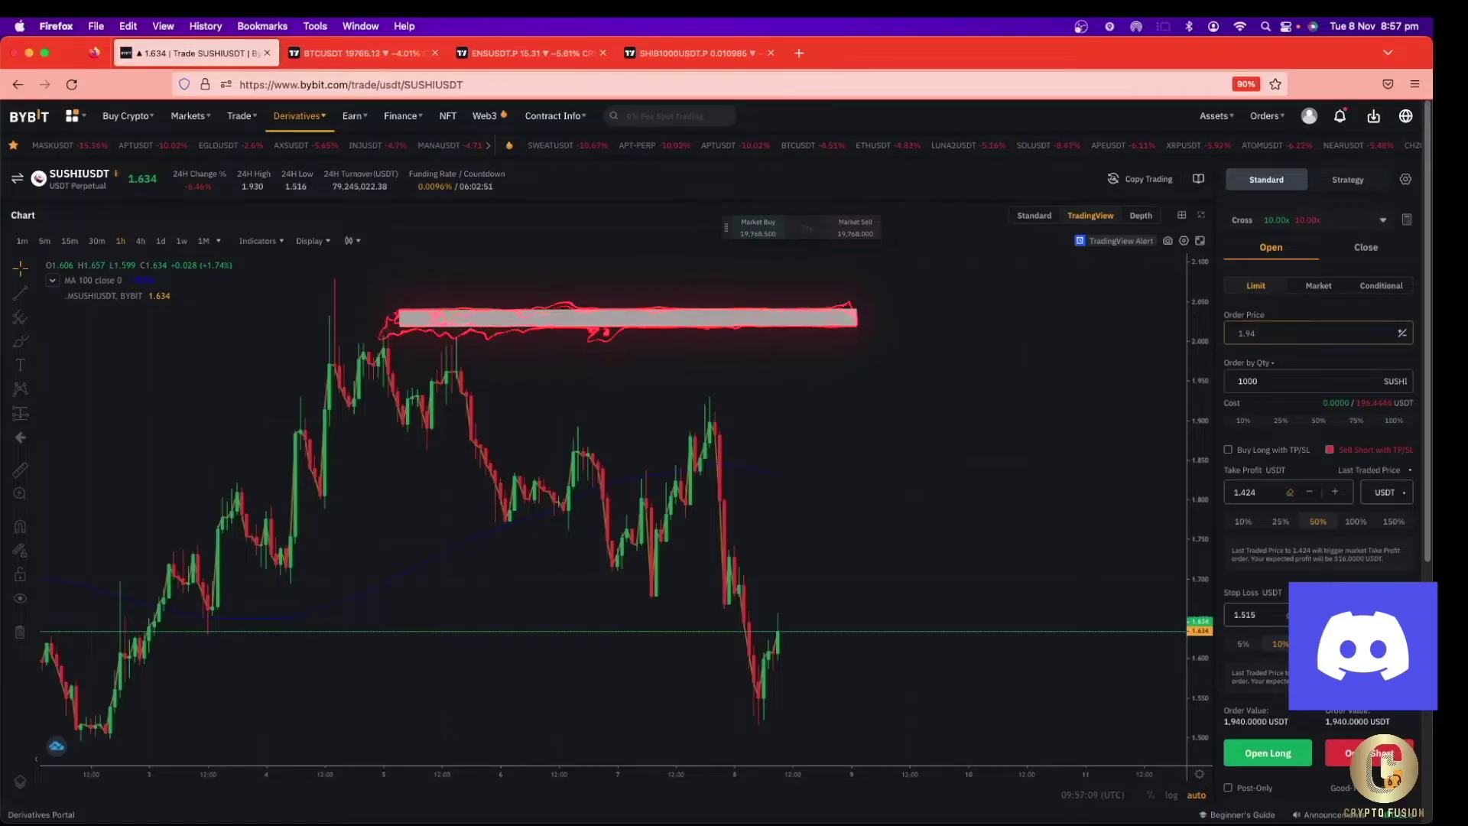
{"action": "left_click", "coordinate": [1279, 378]}
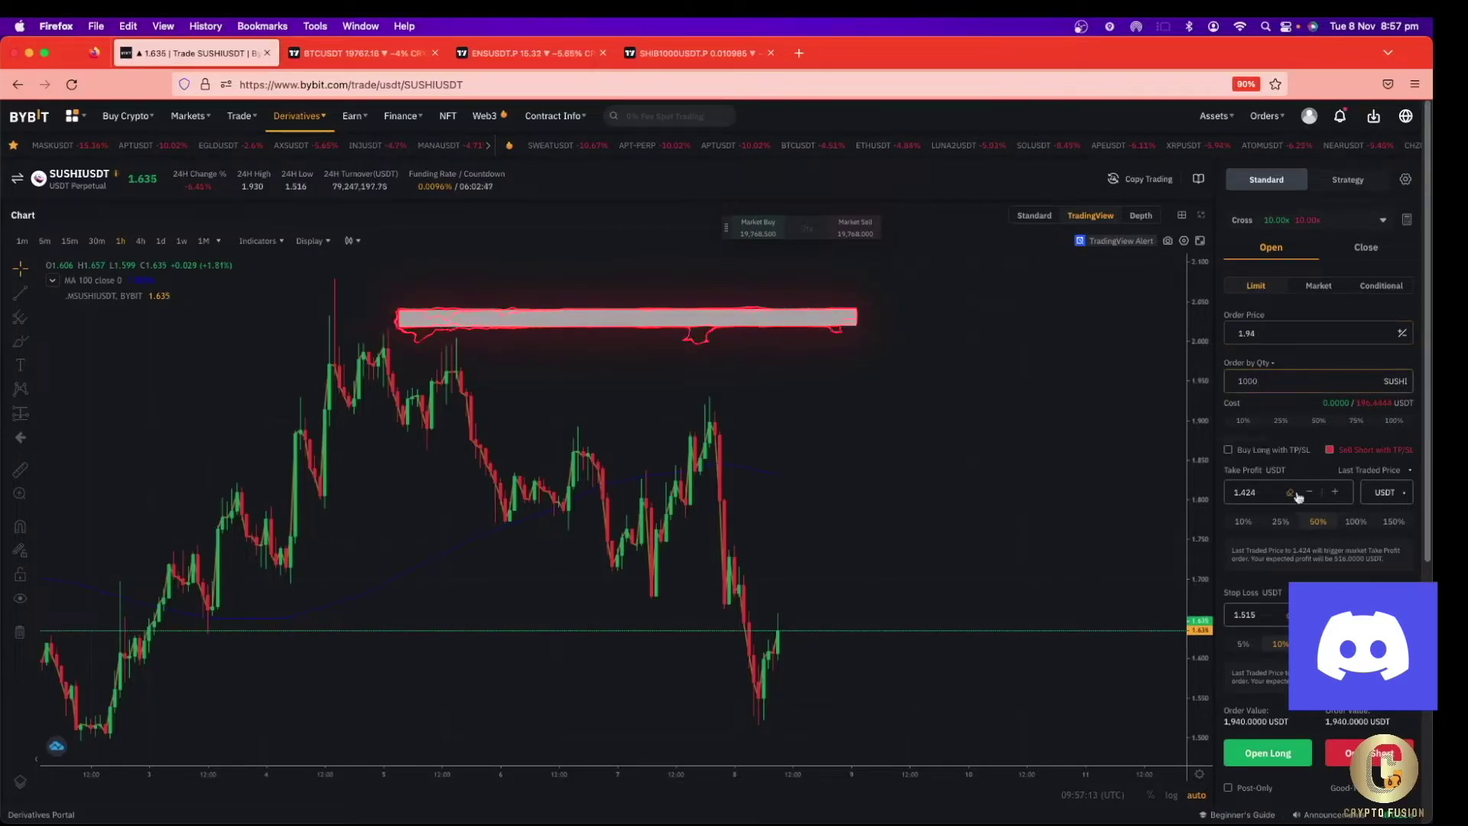
{"action": "left_click", "coordinate": [1231, 452]}
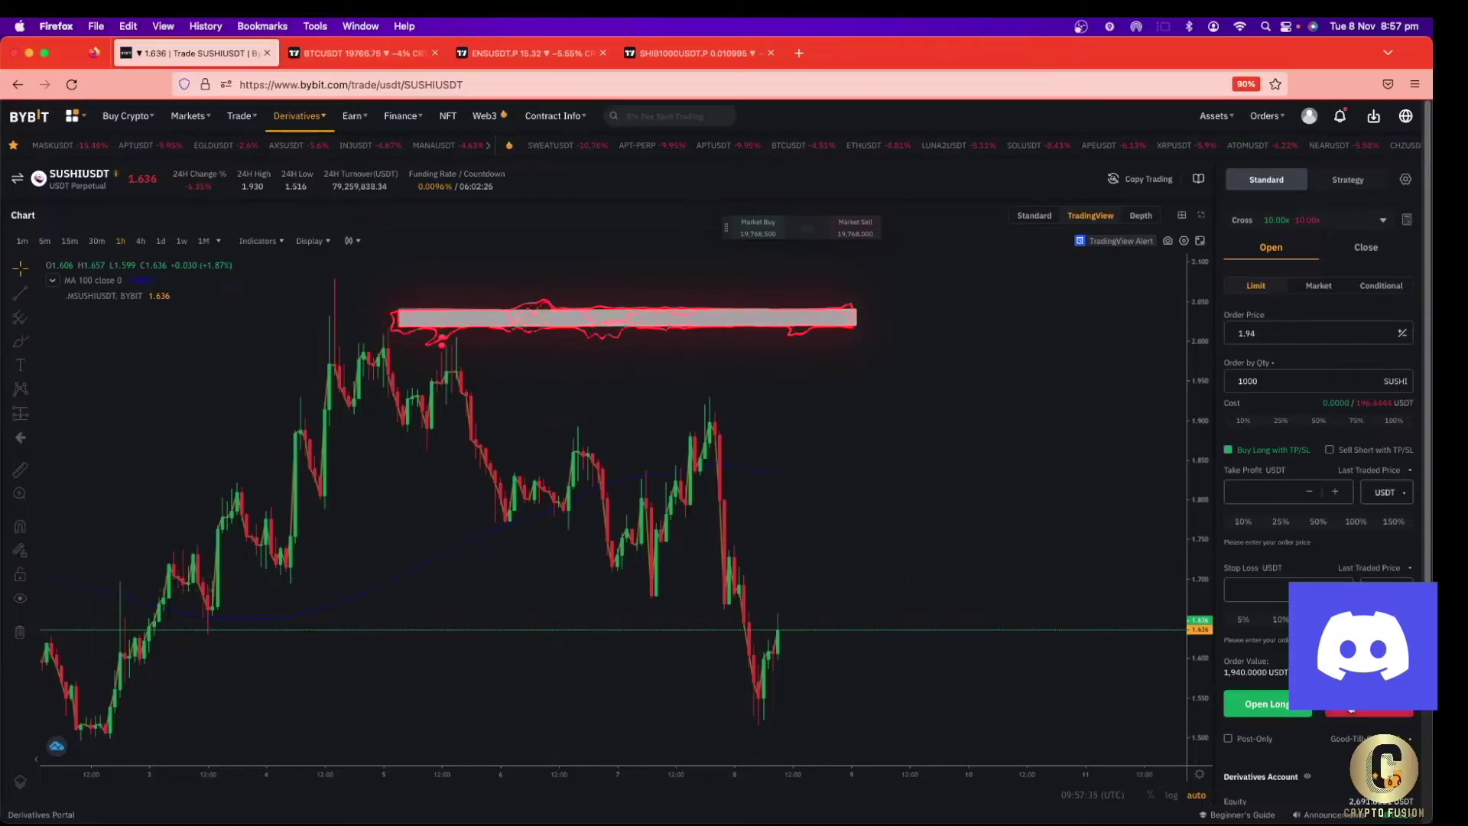
{"action": "left_click", "coordinate": [1357, 713]}
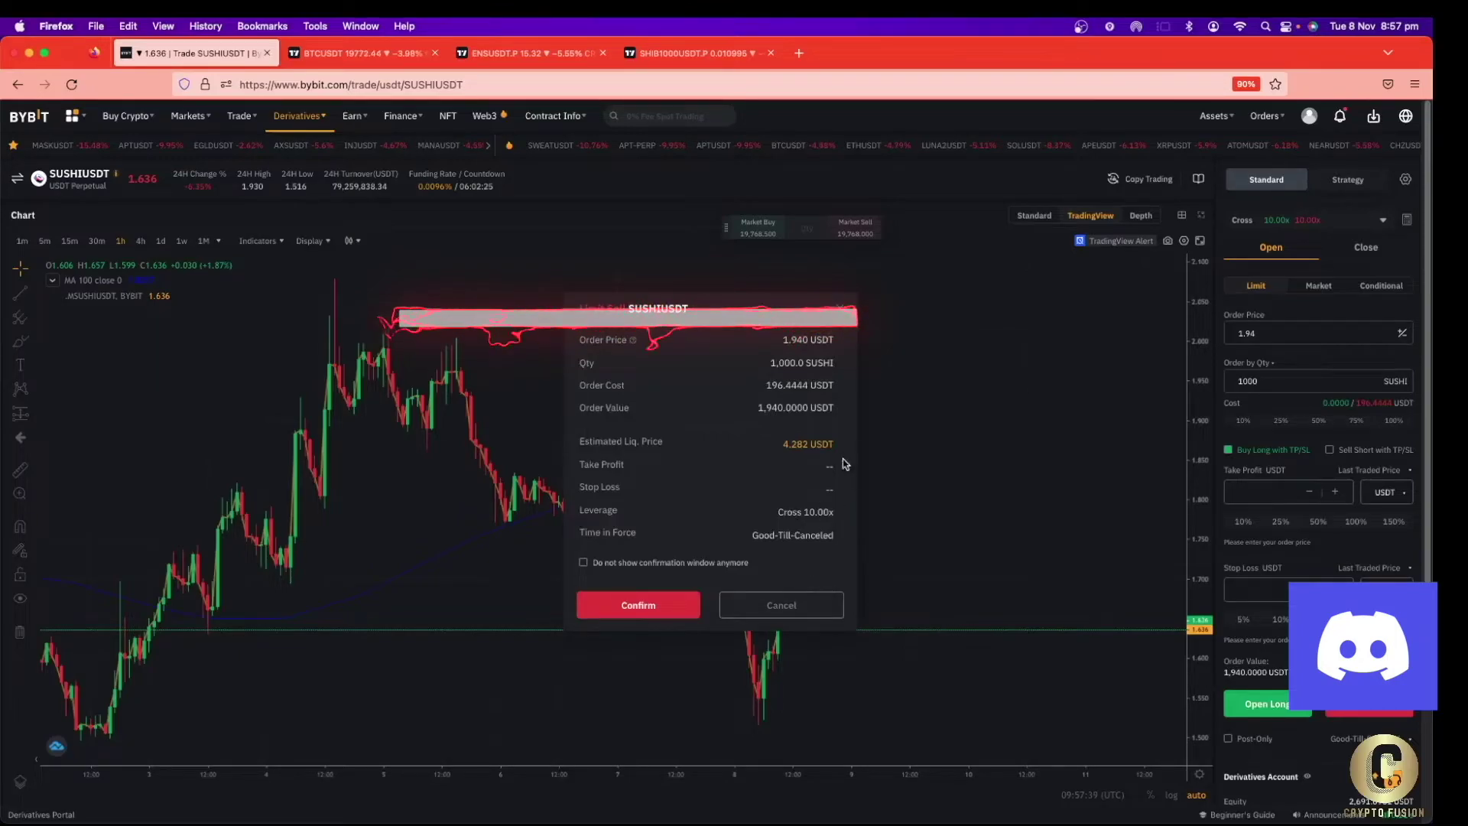
{"action": "left_click", "coordinate": [684, 603]}
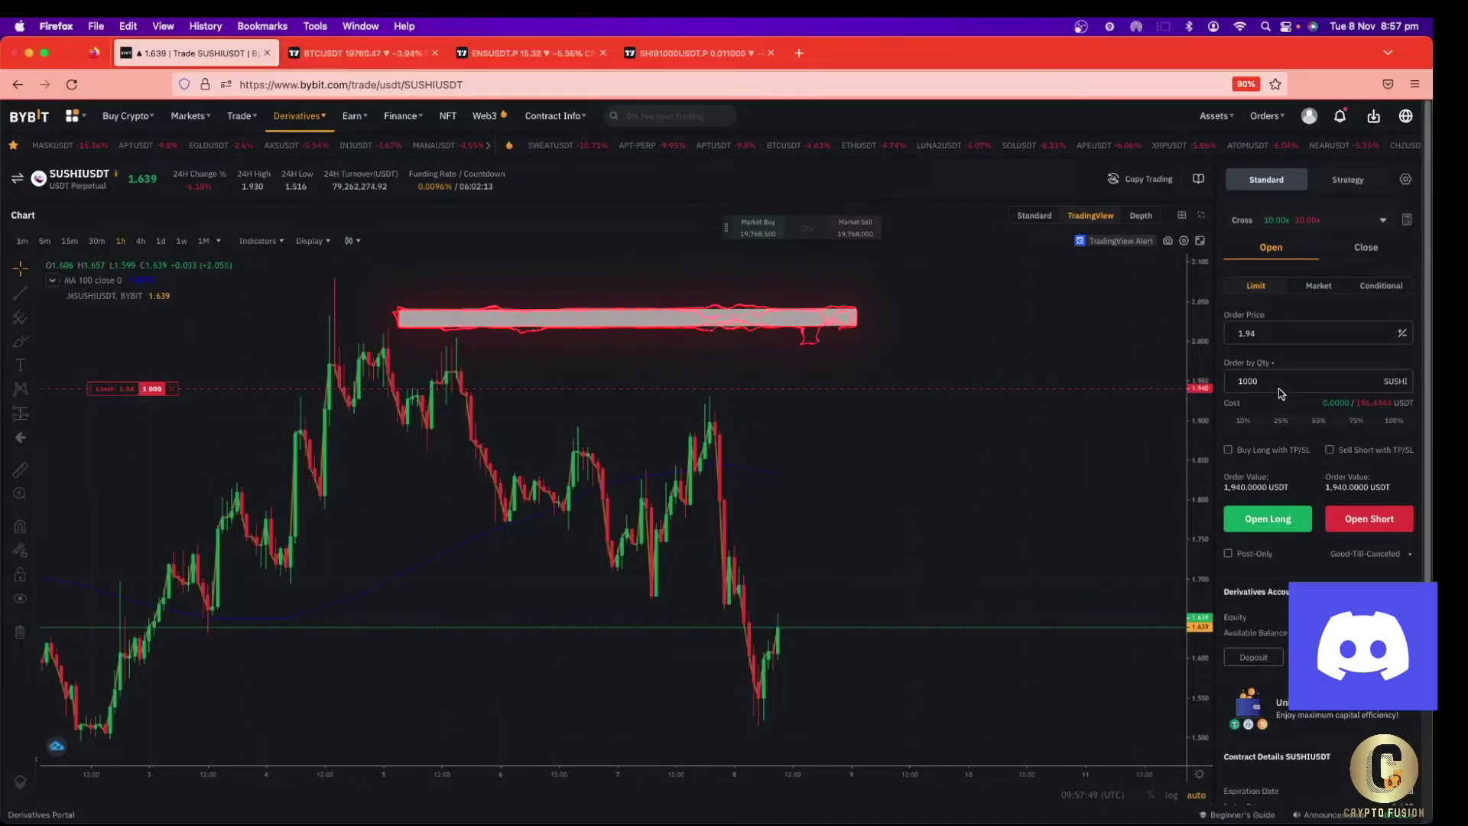
Set the SUSHIUSDT order price to 1.50, submit the 1000 SUSHI limit order and accept the risk alert.
{"action": "left_click_drag", "start_coordinate": [1254, 334], "coordinate": [1243, 333]}
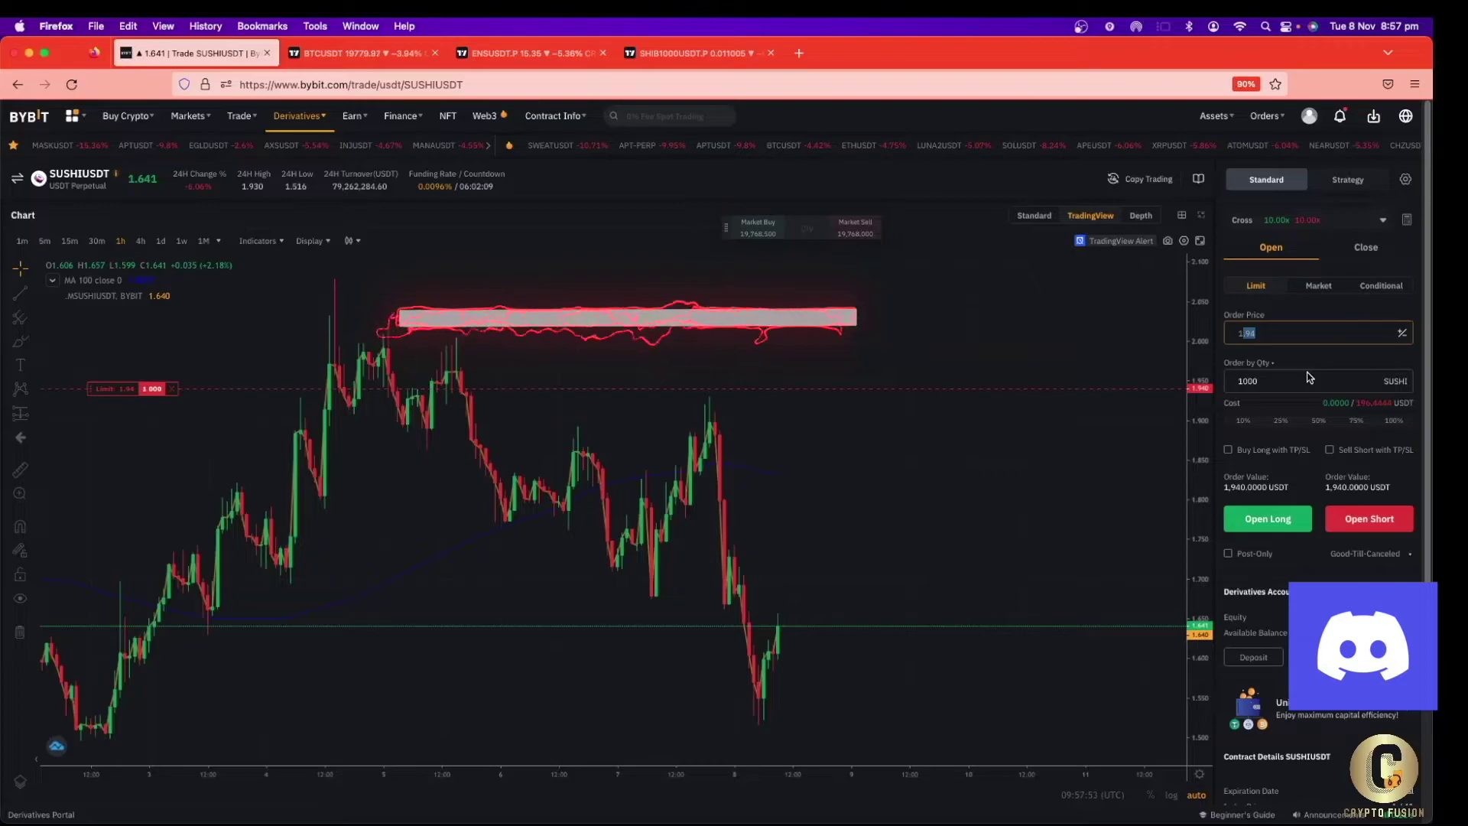
{"action": "left_click", "coordinate": [1337, 333]}
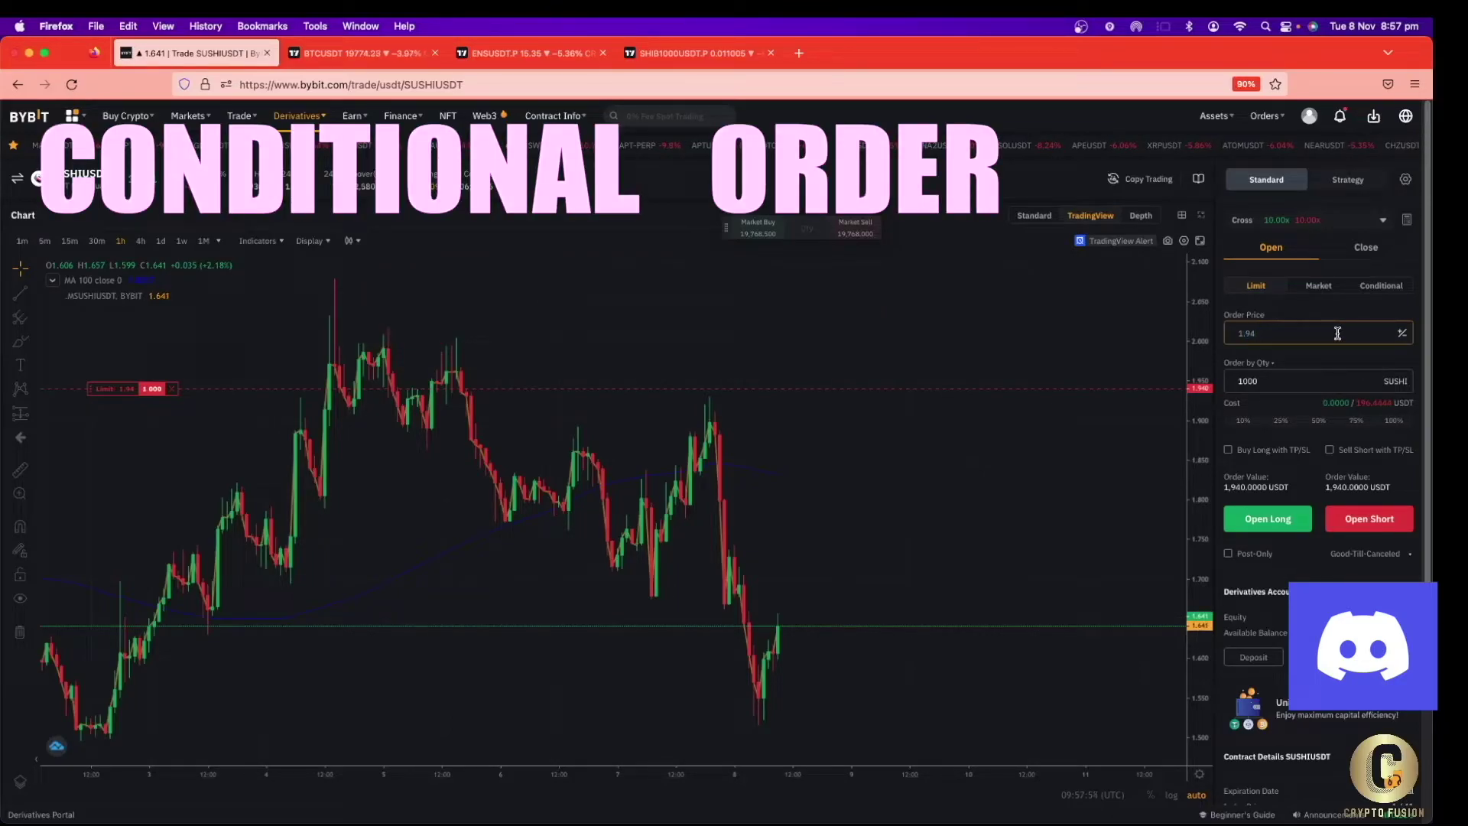
{"action": "type", "text": "50"}
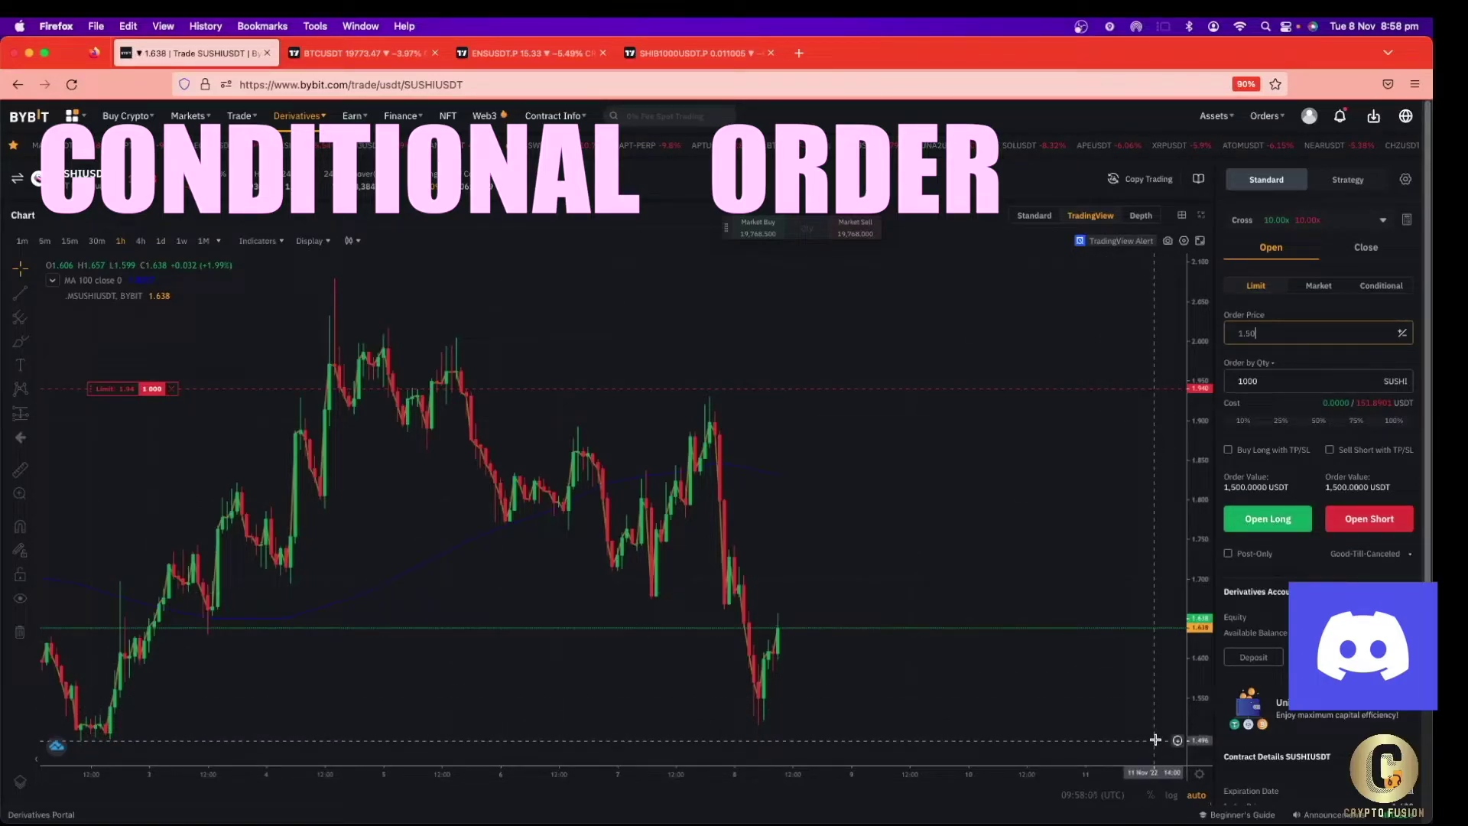
{"action": "left_click", "coordinate": [1268, 519]}
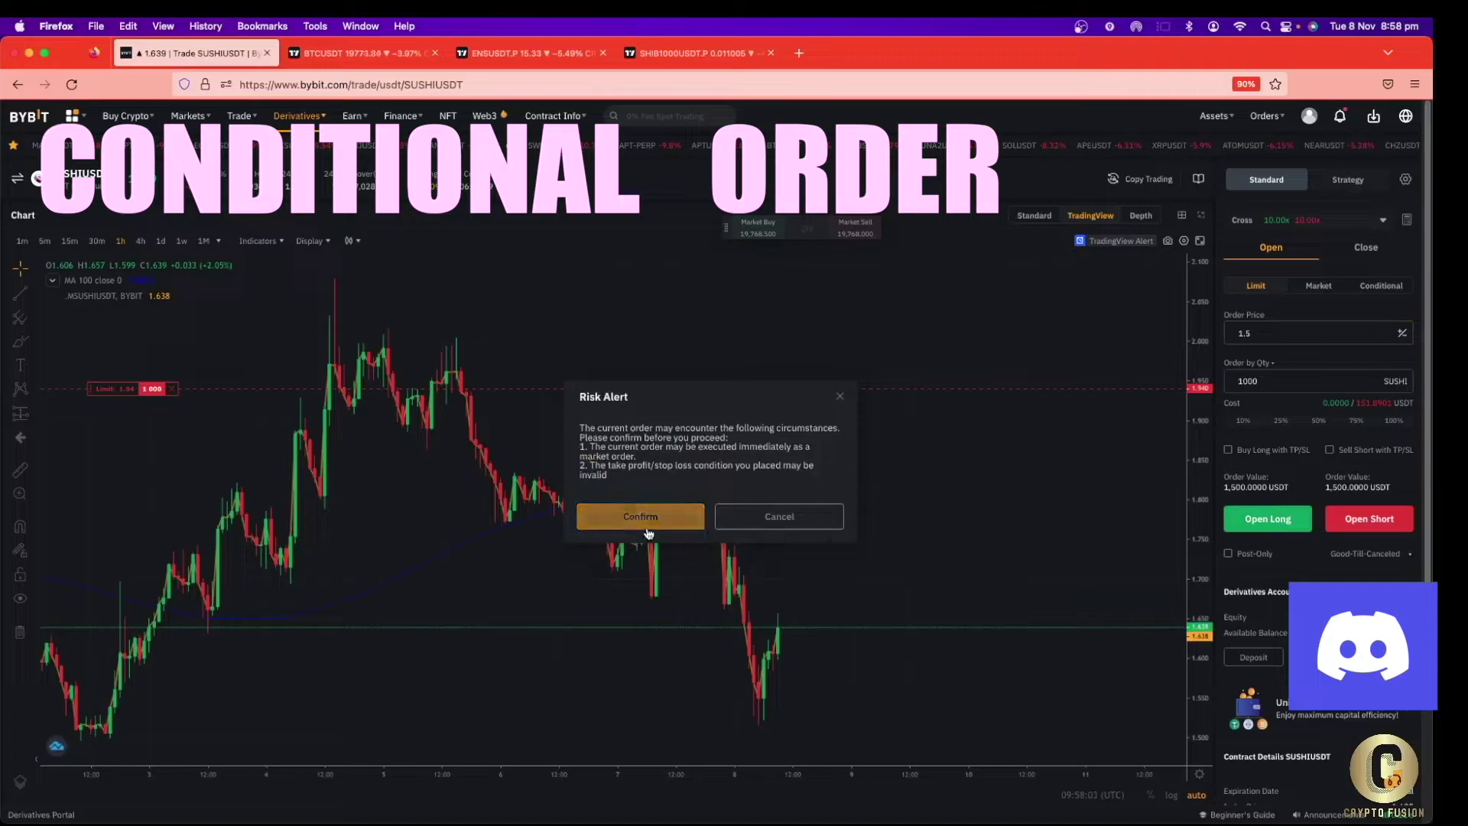
{"action": "left_click", "coordinate": [641, 516]}
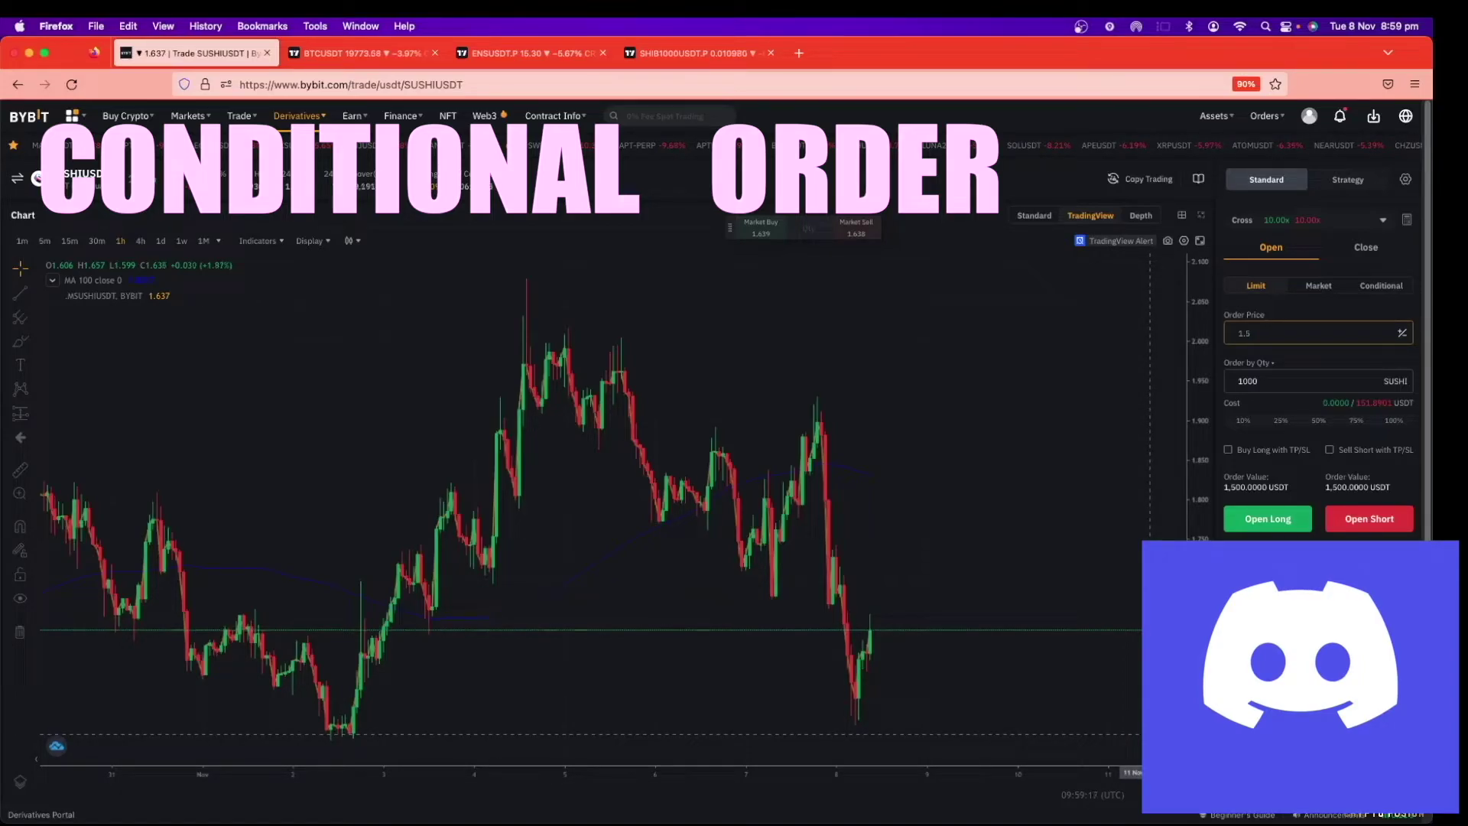
Fill in a conditional limit order for SUSHIUSDT with trigger price 1.50, order price 1.5 and a quantity of 10 SUSHI.
{"action": "left_click", "coordinate": [1381, 285]}
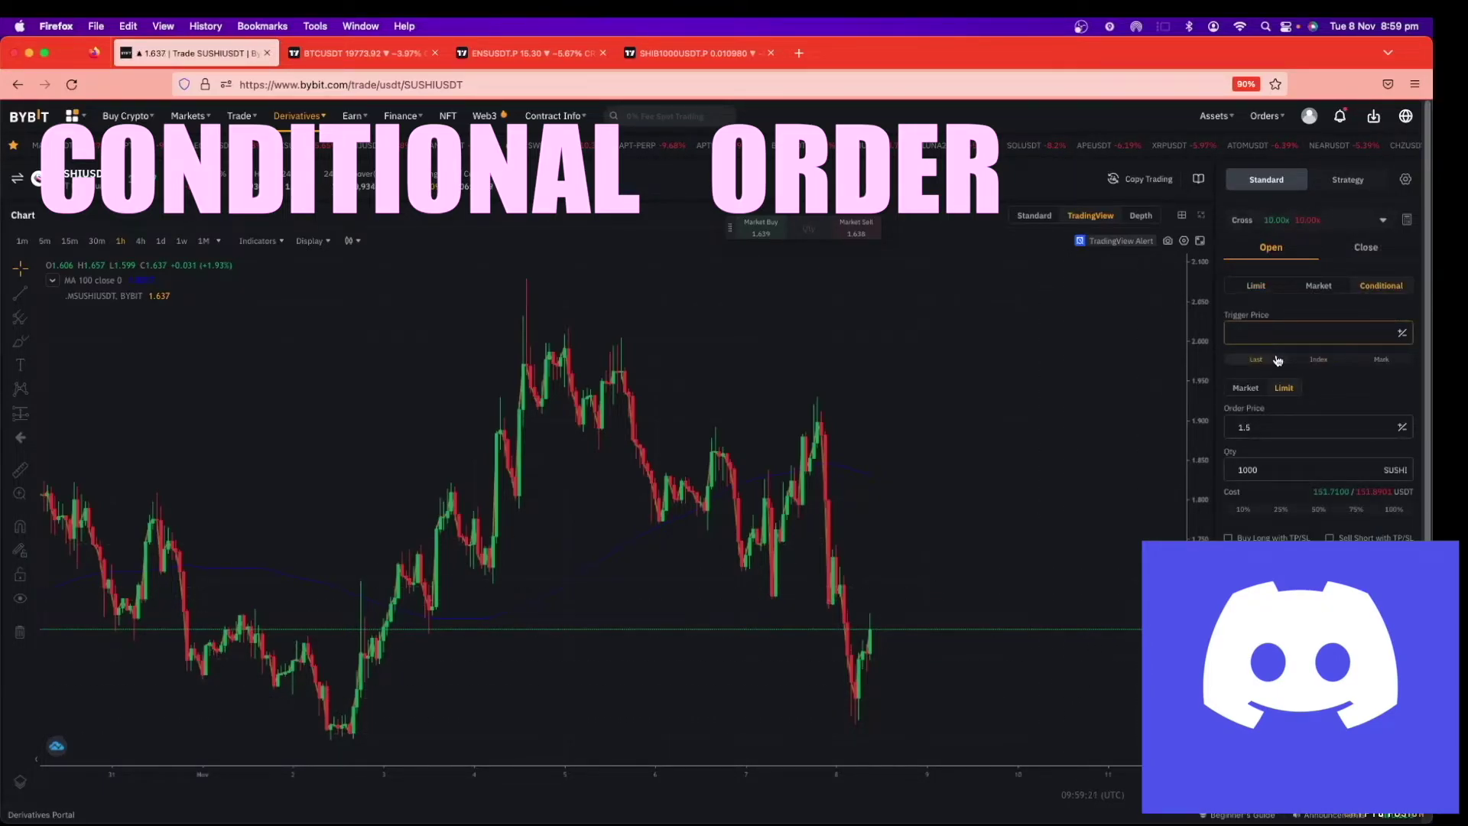
{"action": "type", "text": "1.50"}
{"action": "scroll", "coordinate": [1388, 411], "scroll_direction": "down", "scroll_amount": 2}
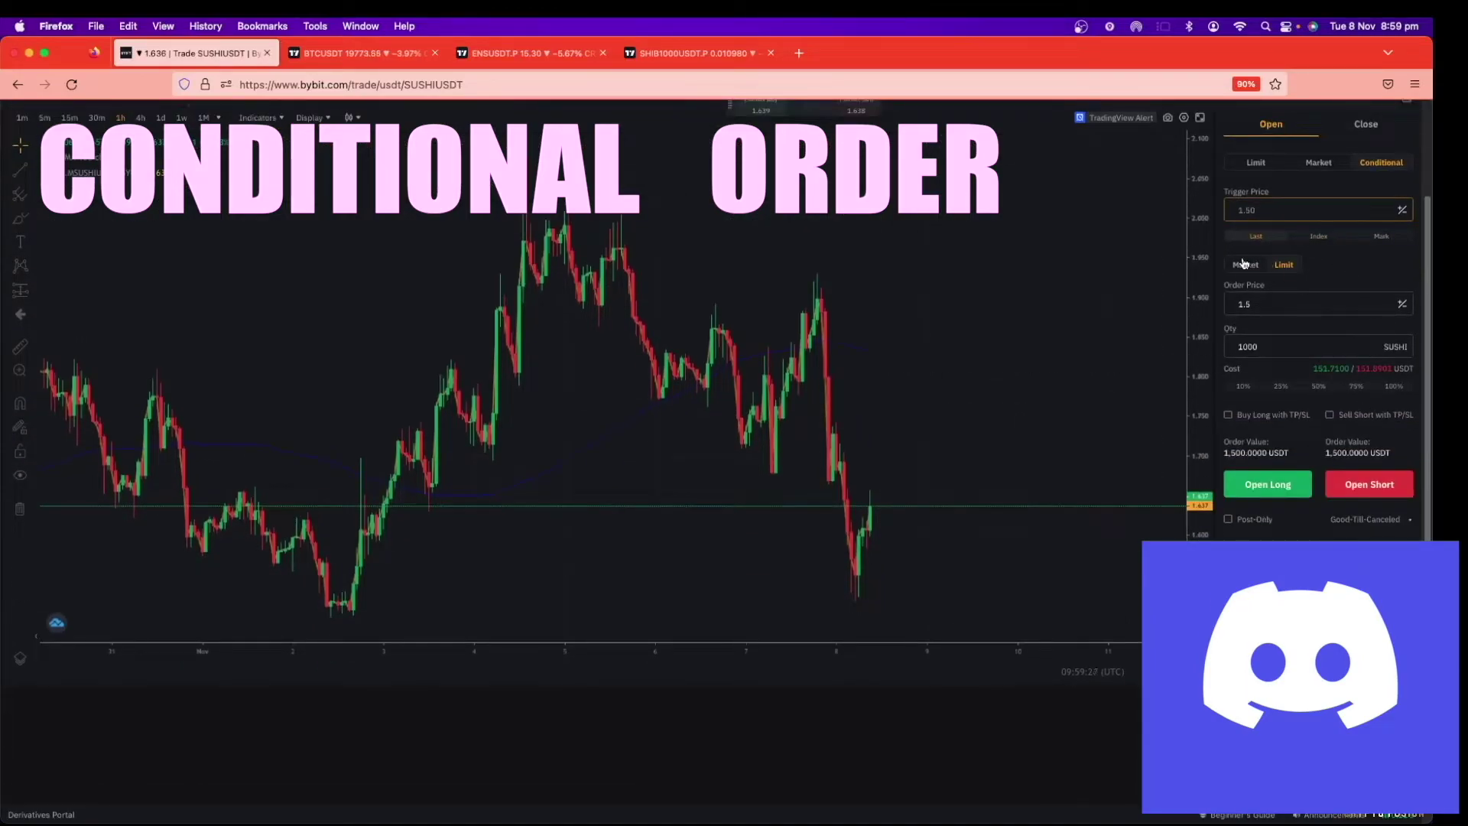
{"action": "left_click", "coordinate": [1264, 303]}
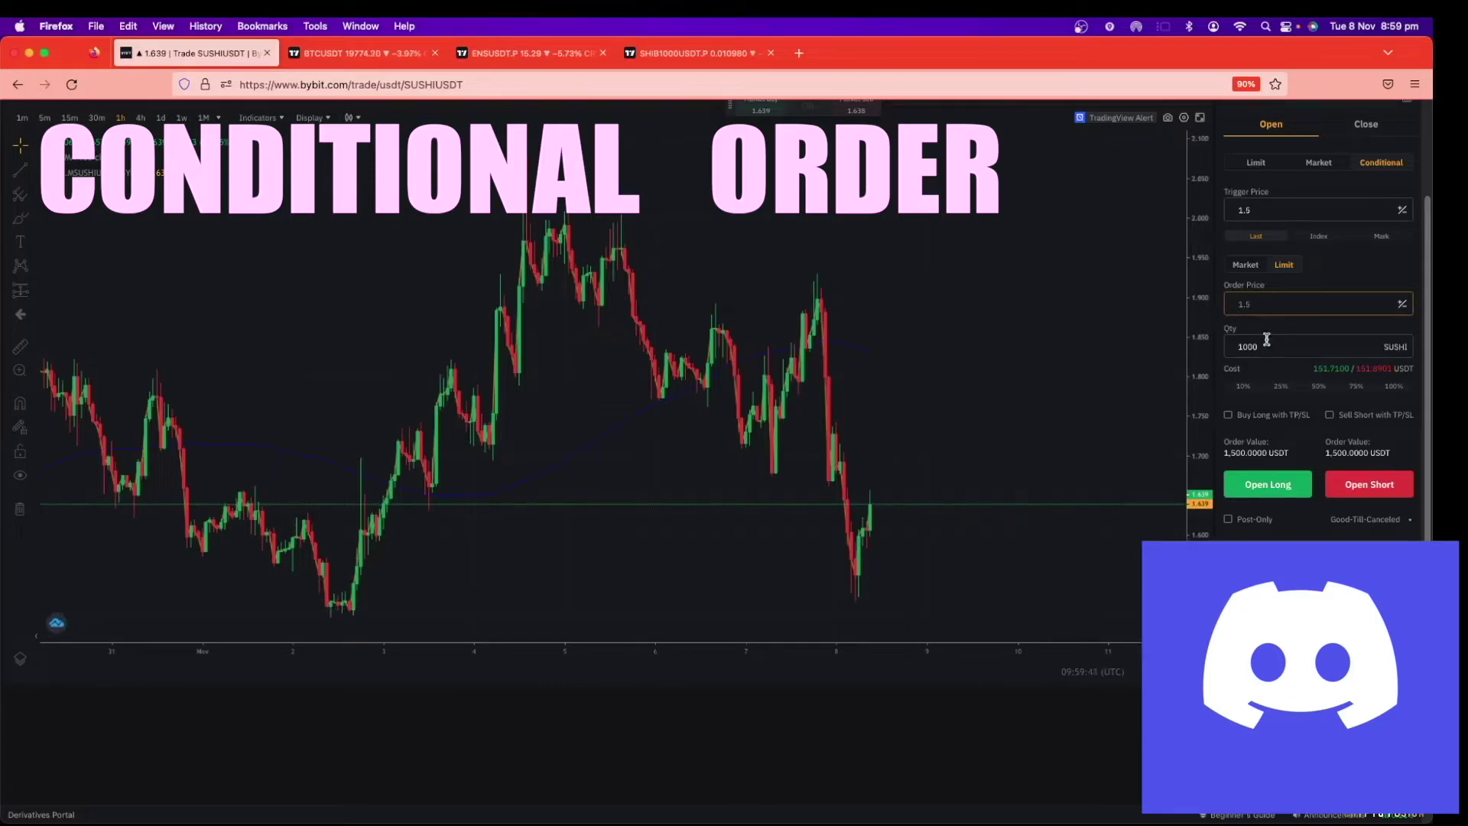
{"action": "double_click", "coordinate": [1238, 346]}
{"action": "type", "text": "10"}
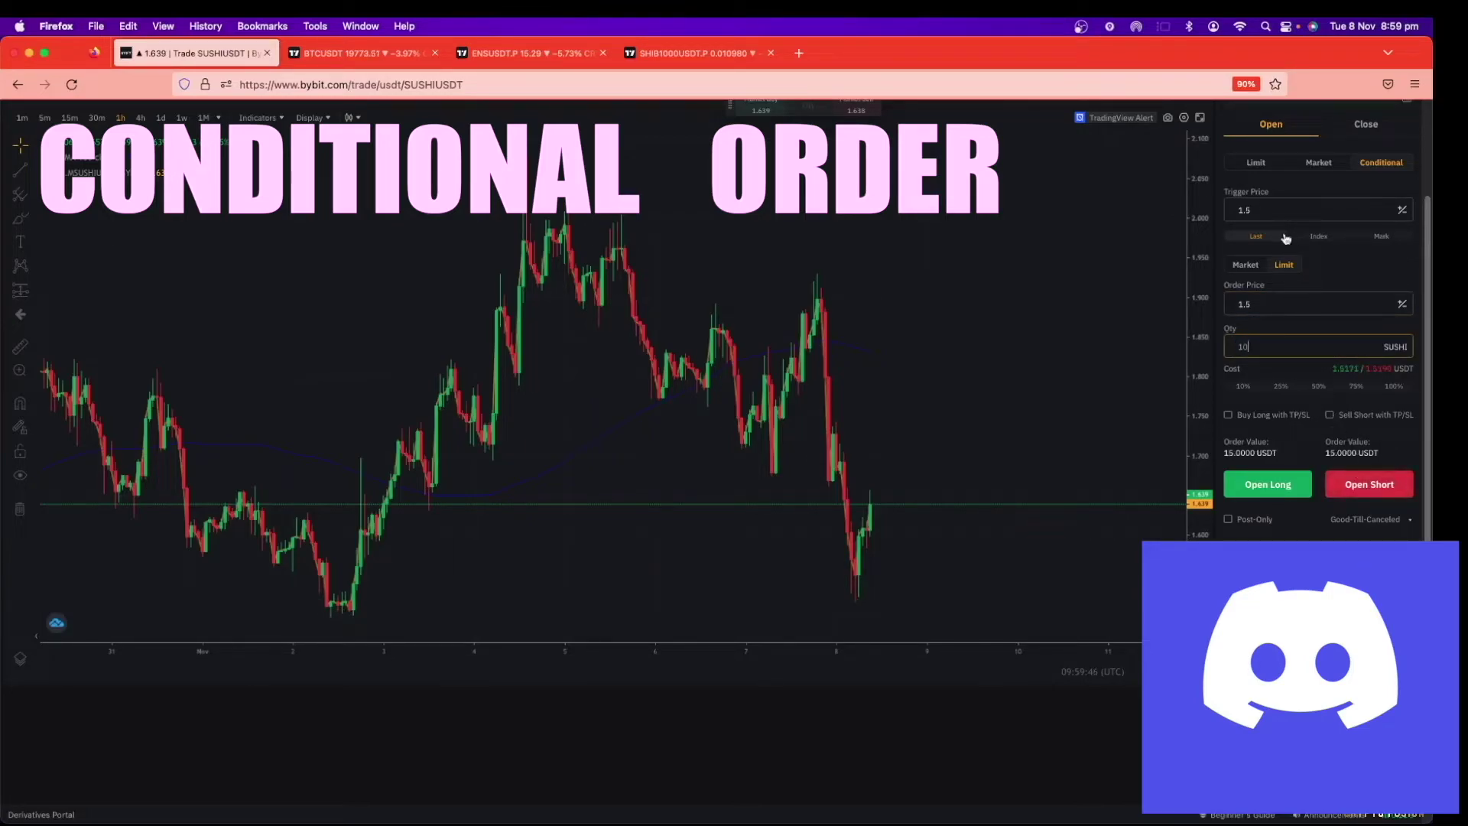
Set the order price to 1.499, then submit and confirm the conditional short order for 10 SUSHI.
{"action": "left_click", "coordinate": [1271, 299]}
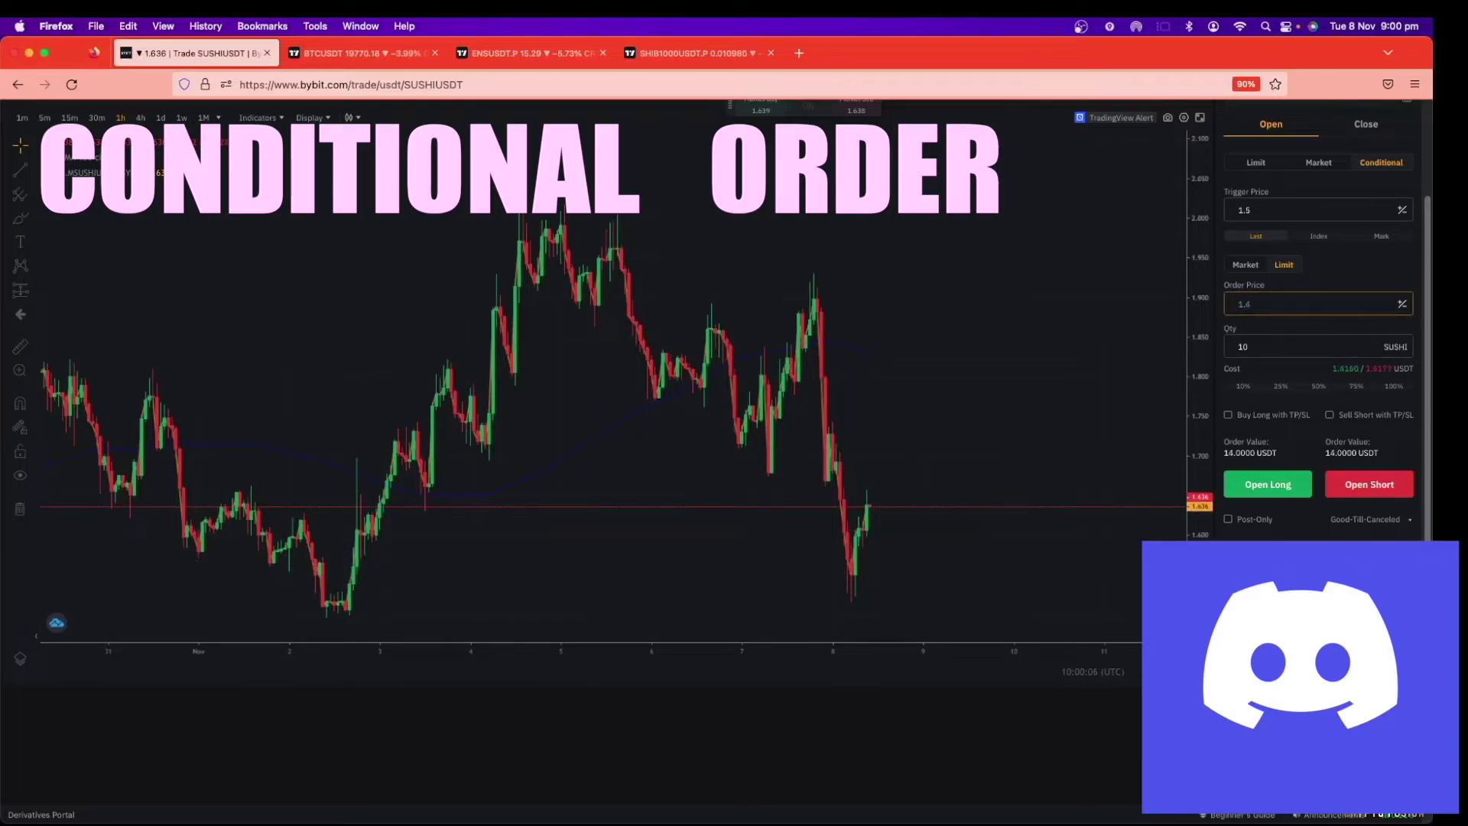
{"action": "type", "text": "99"}
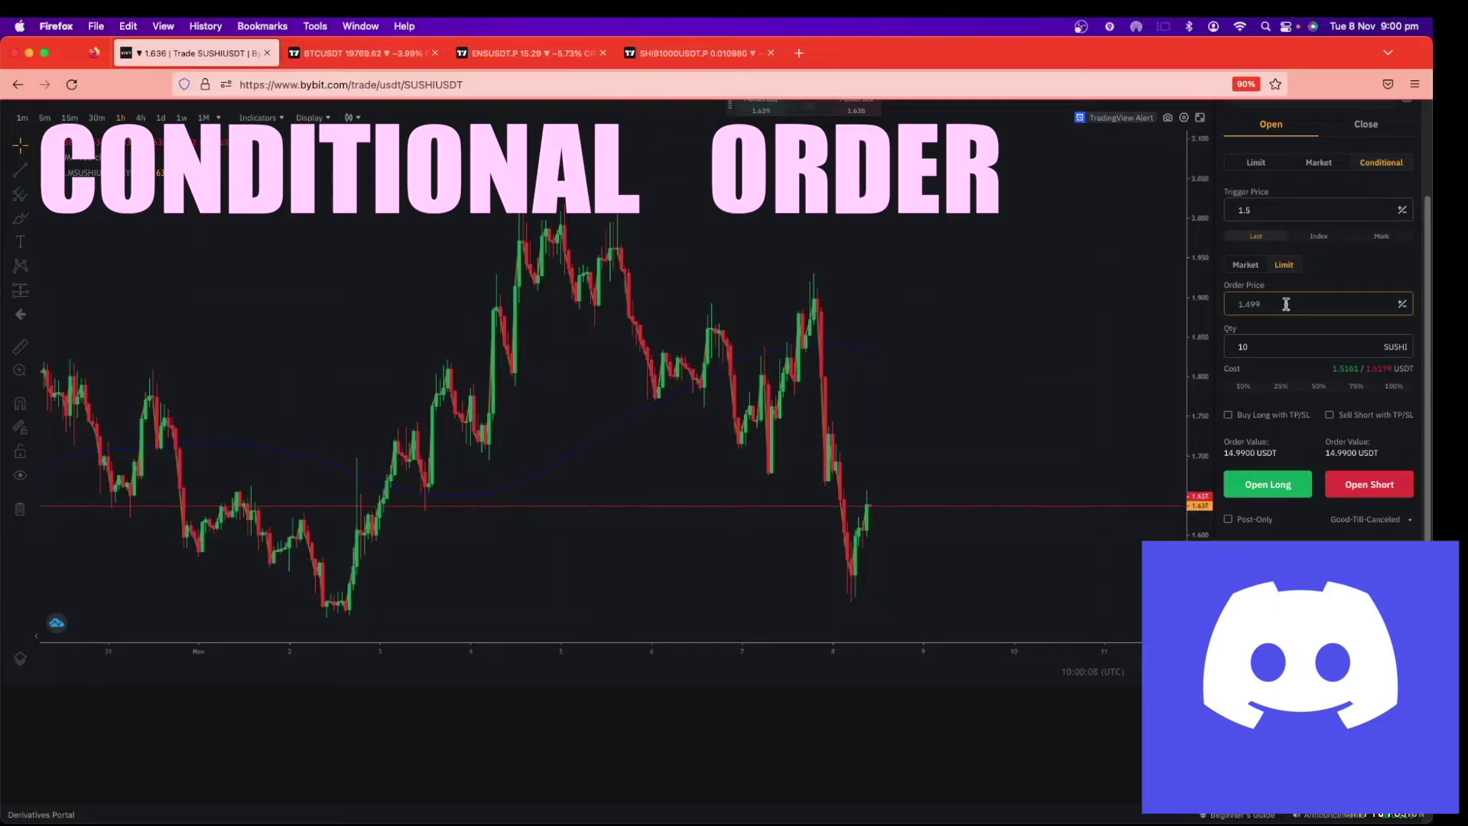
{"action": "left_click", "coordinate": [1367, 486]}
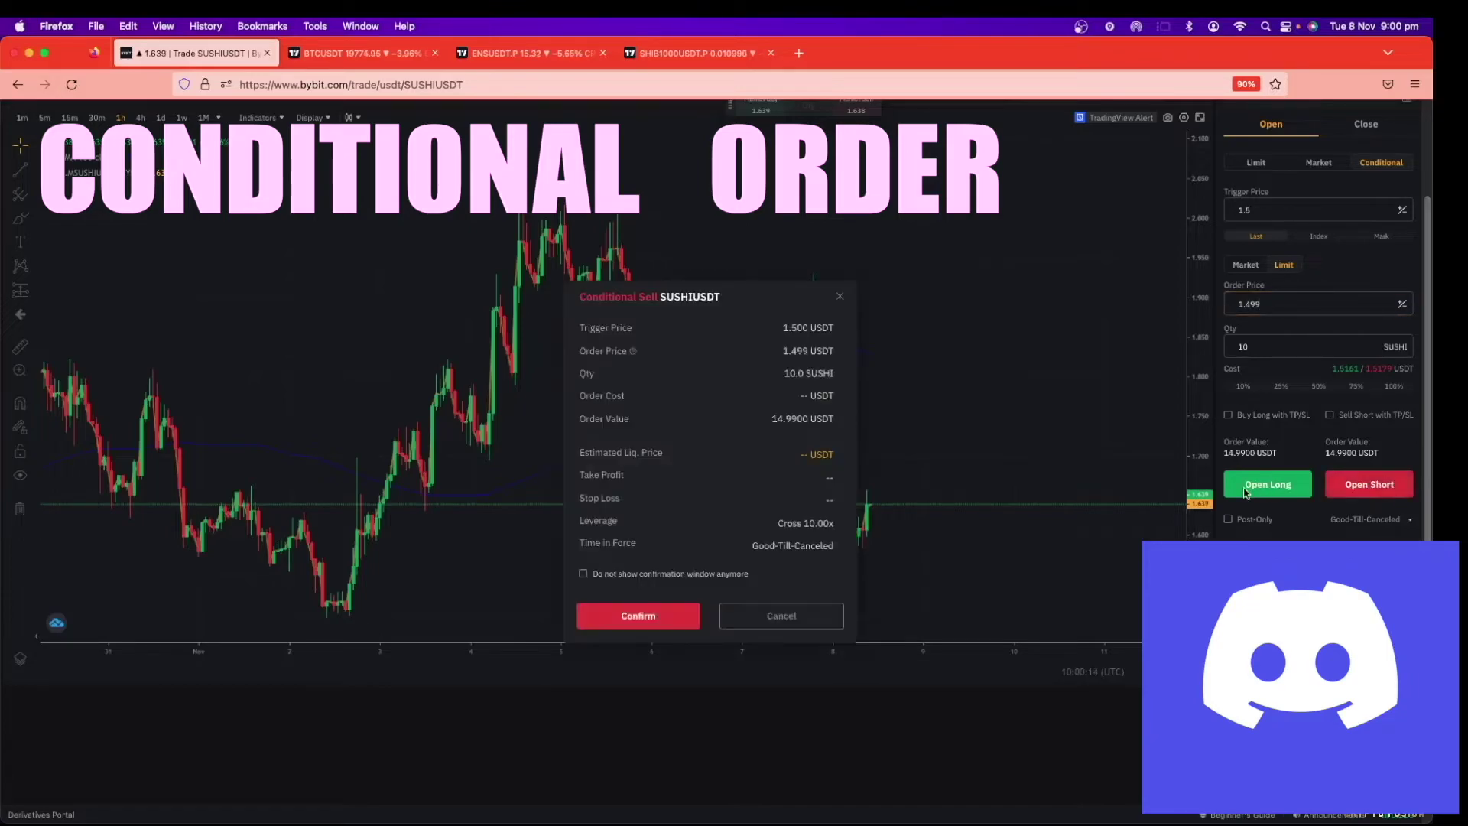
{"action": "left_click", "coordinate": [624, 617]}
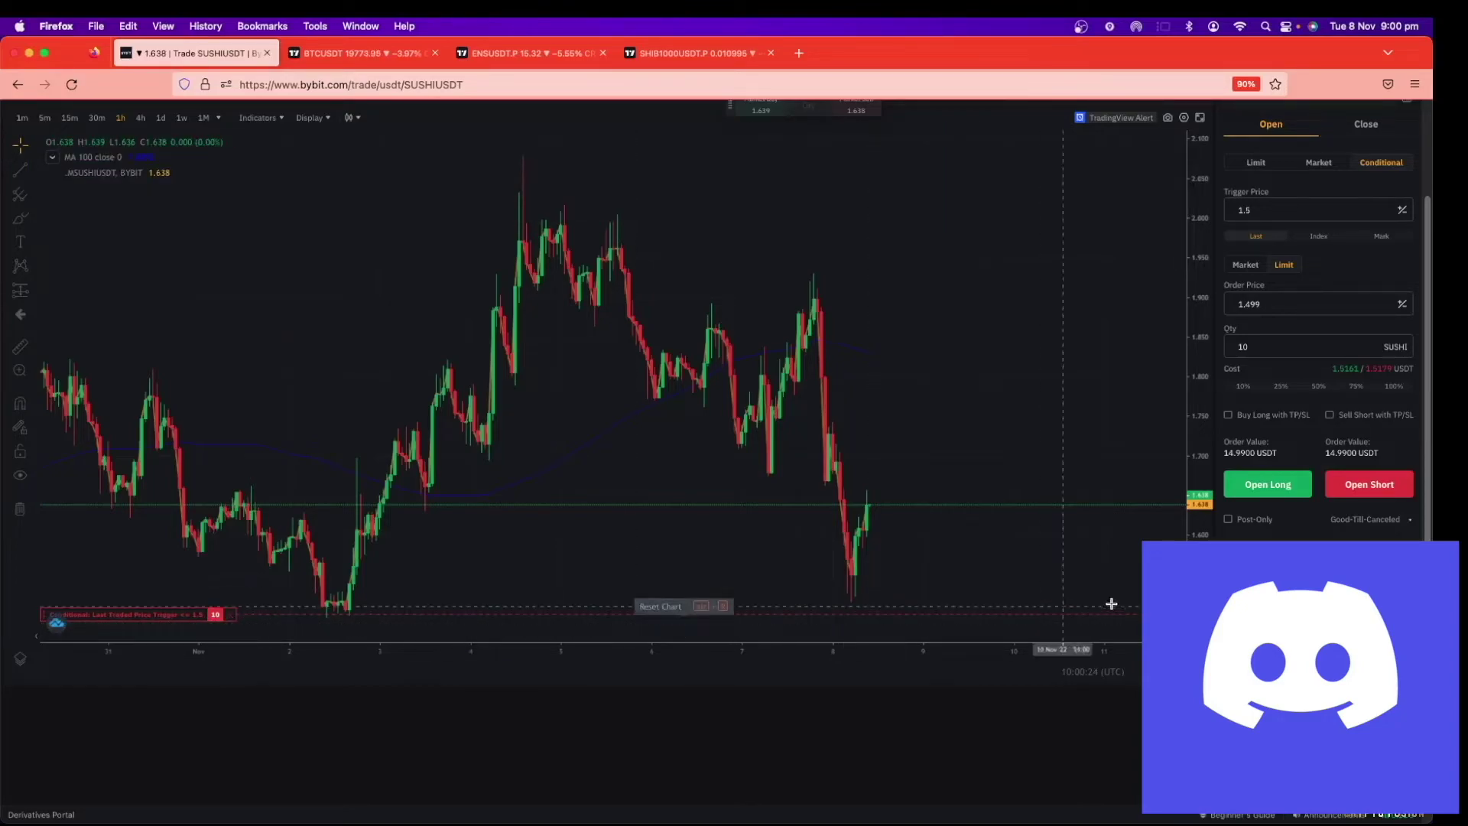
Cancel the pending conditional short order from the chart and confirm the cancellation.
{"action": "left_click", "coordinate": [229, 614]}
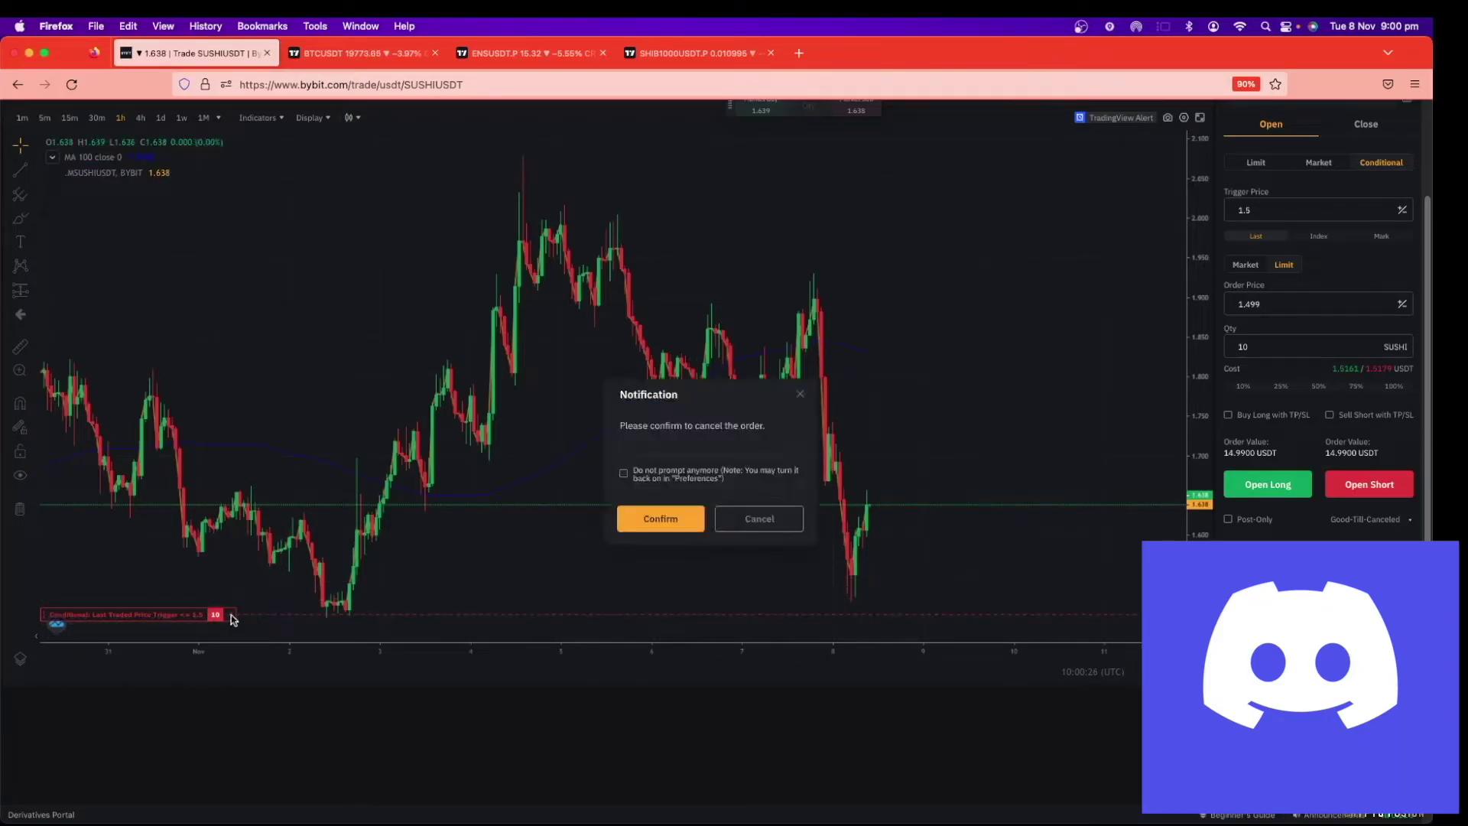
{"action": "left_click", "coordinate": [665, 526]}
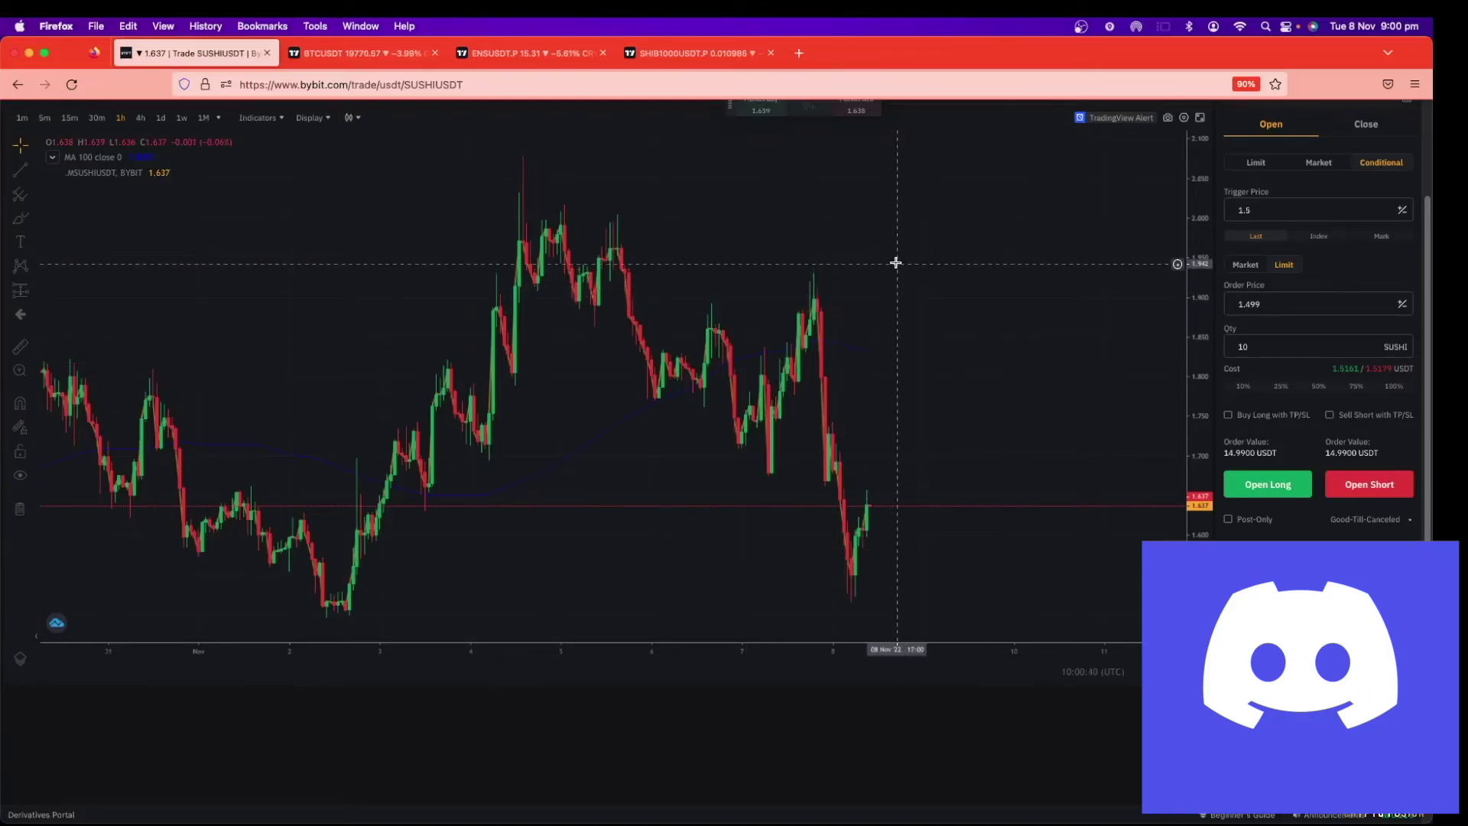
Place a conditional long order for 10 SUSHI with trigger price 1.95 and order price 1.949.
{"action": "left_click", "coordinate": [1274, 210]}
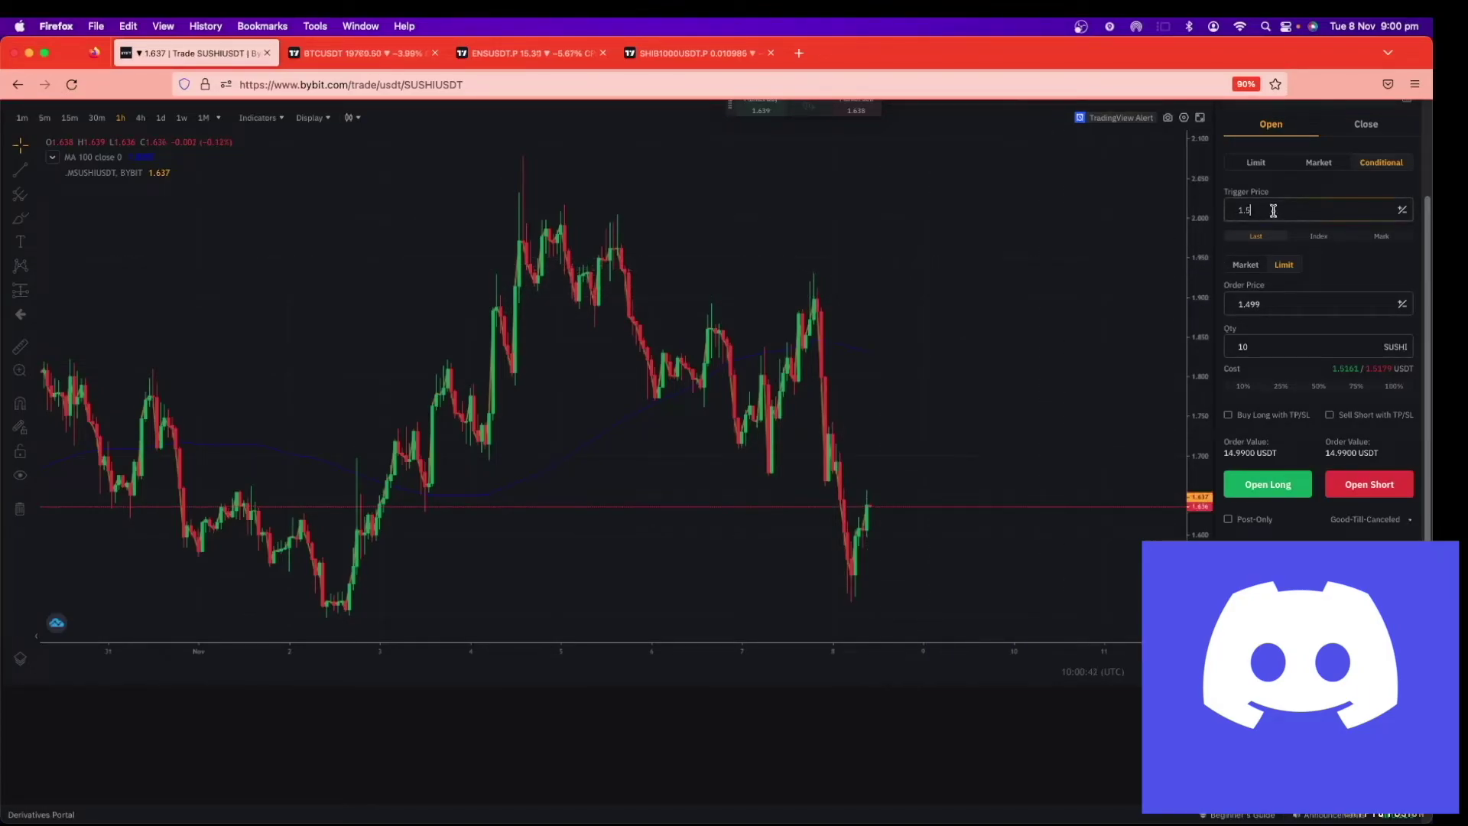
{"action": "key", "text": "BackSpace"}
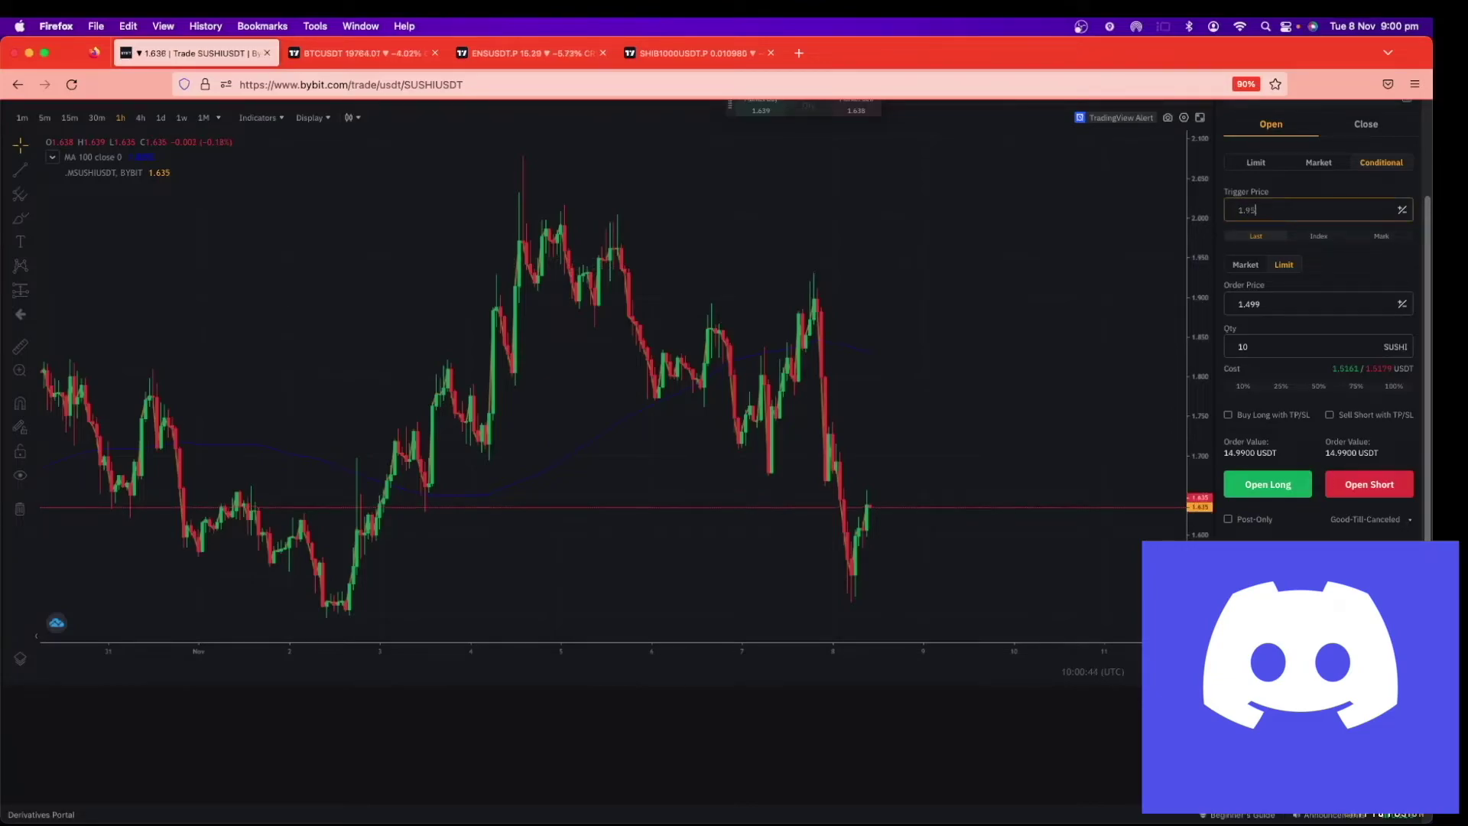
{"action": "left_click", "coordinate": [1274, 303]}
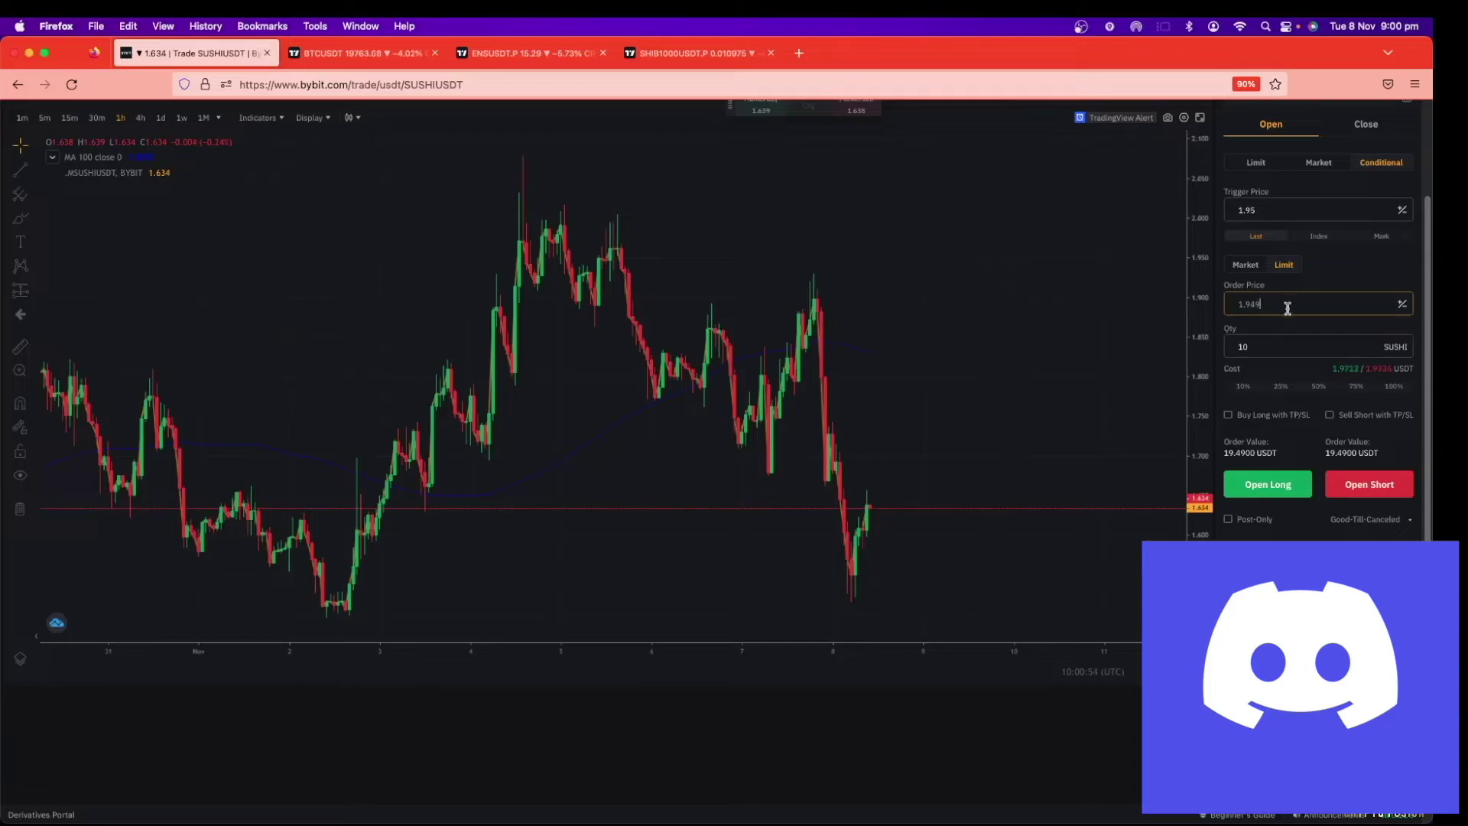
{"action": "left_click", "coordinate": [1269, 484]}
{"action": "left_click", "coordinate": [650, 618]}
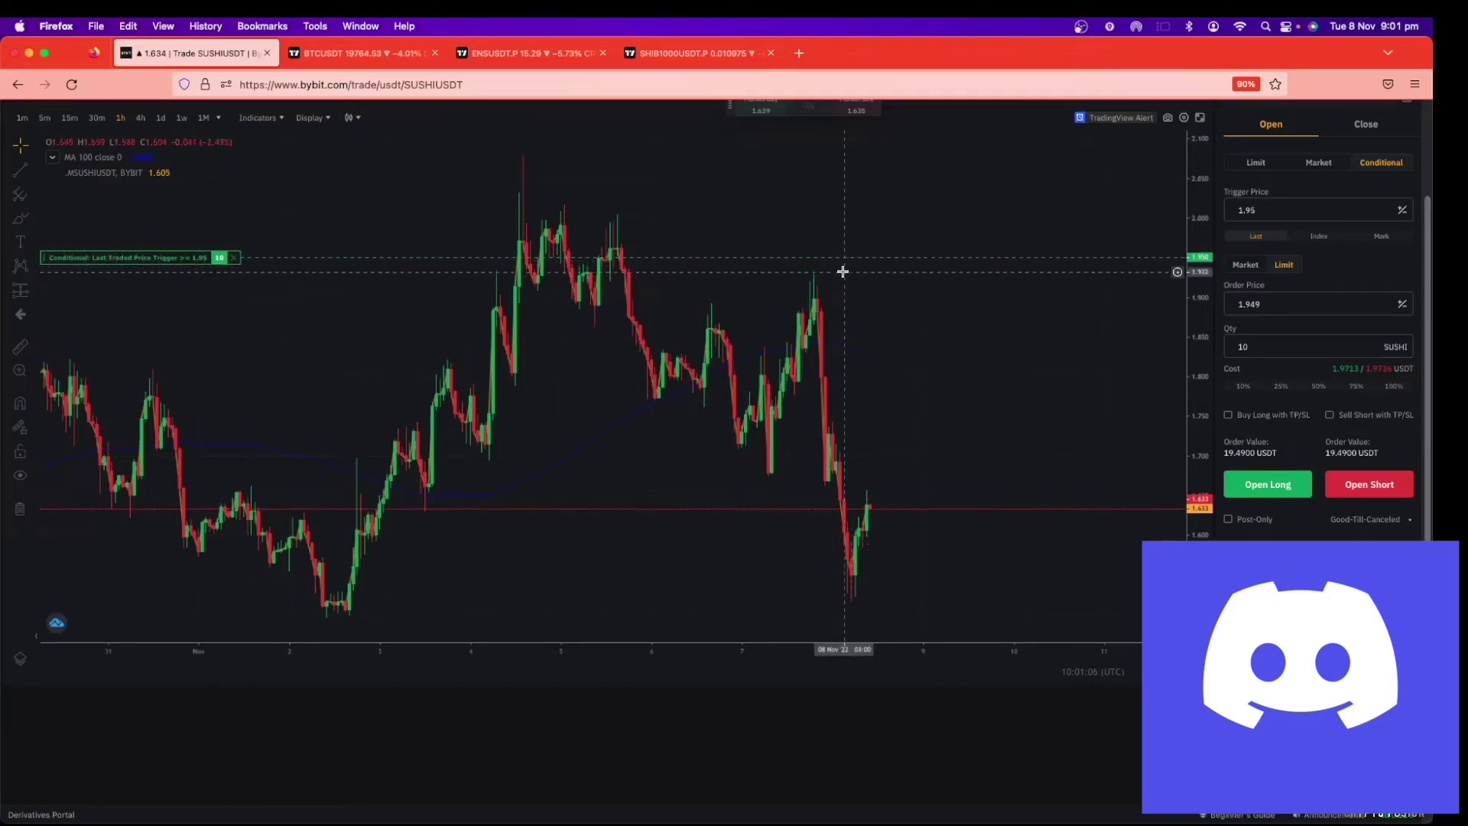
Cancel the pending conditional long order with the 1.95 trigger from the chart.
{"action": "left_click", "coordinate": [1260, 210]}
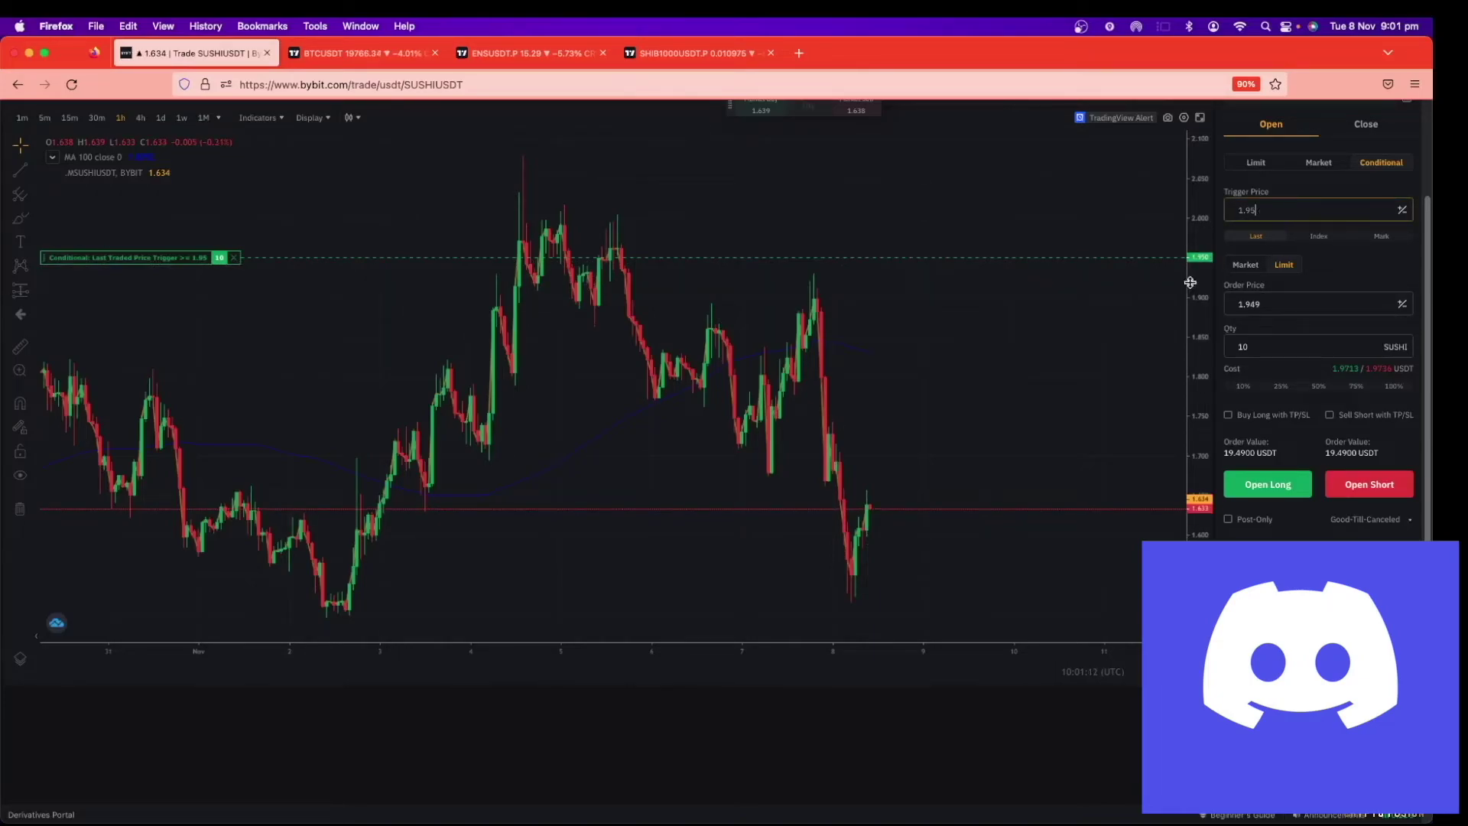
{"action": "double_click", "coordinate": [1271, 207]}
{"action": "left_click", "coordinate": [234, 257]}
{"action": "left_click", "coordinate": [641, 518]}
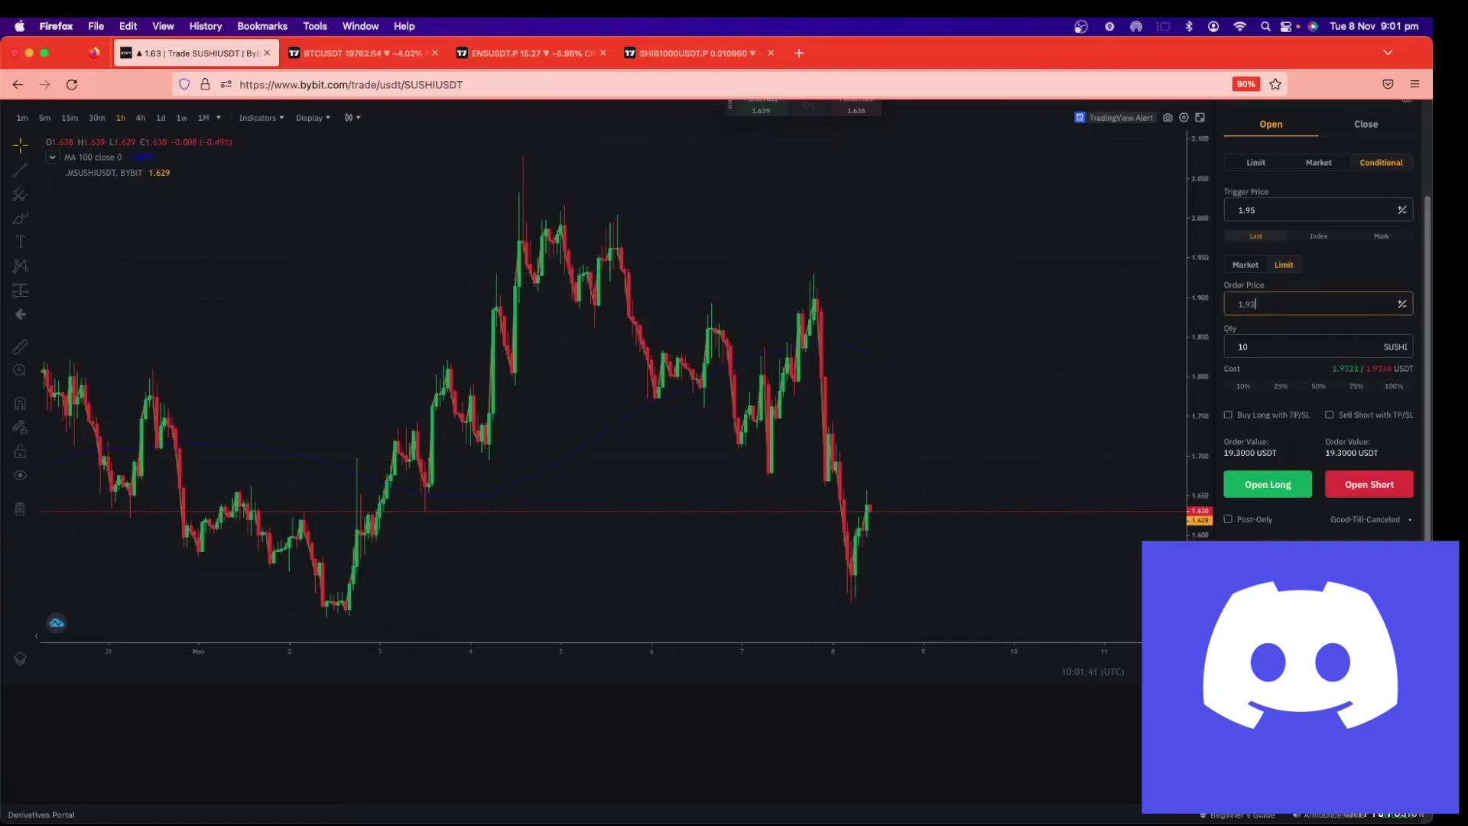
Place a conditional long order for 10 SUSHI with trigger price 1.95 and order price 1.93, and leave the enlarged chart view.
{"action": "left_click", "coordinate": [1267, 484]}
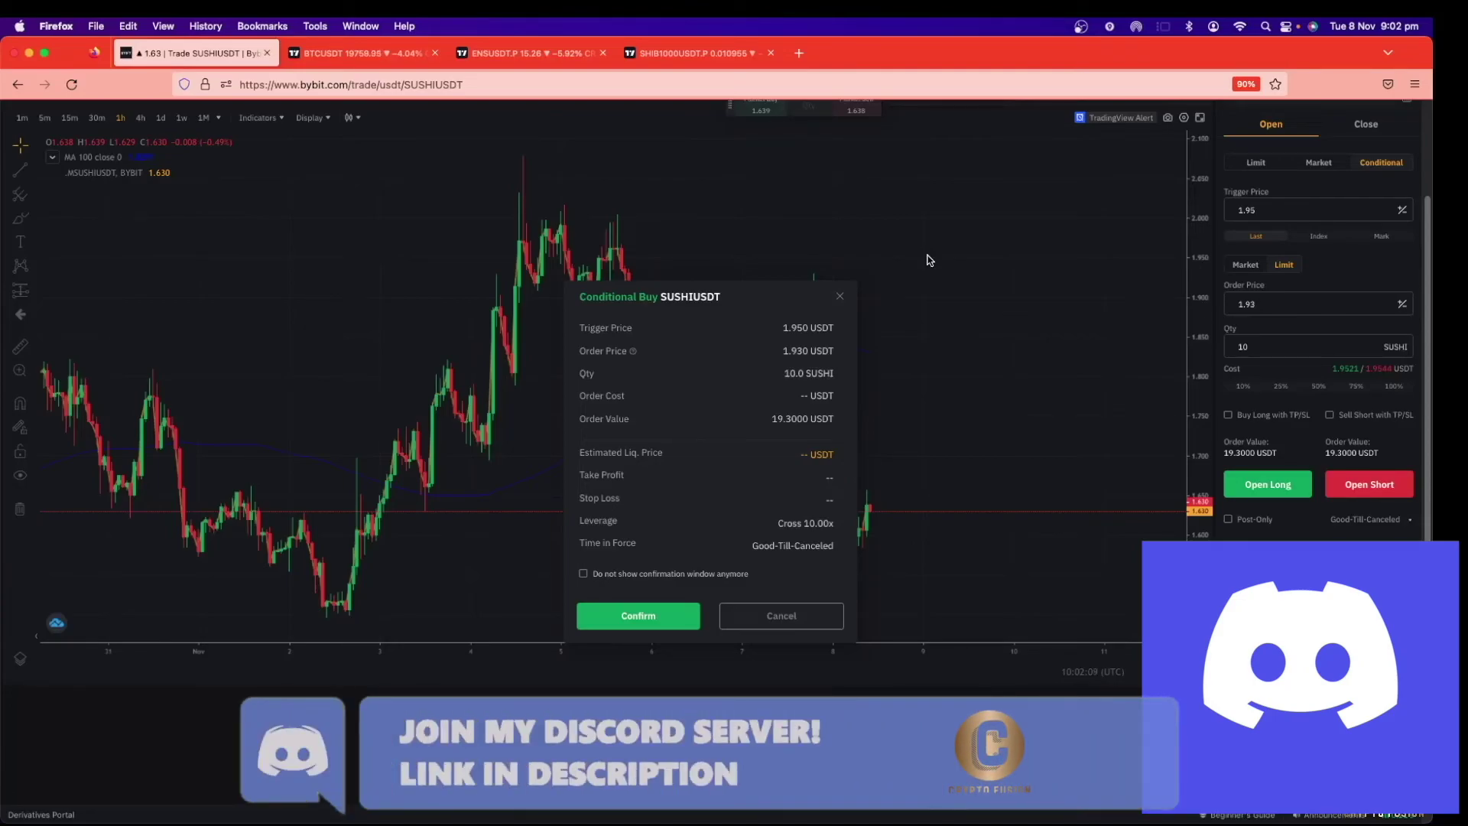
{"action": "left_click", "coordinate": [638, 617]}
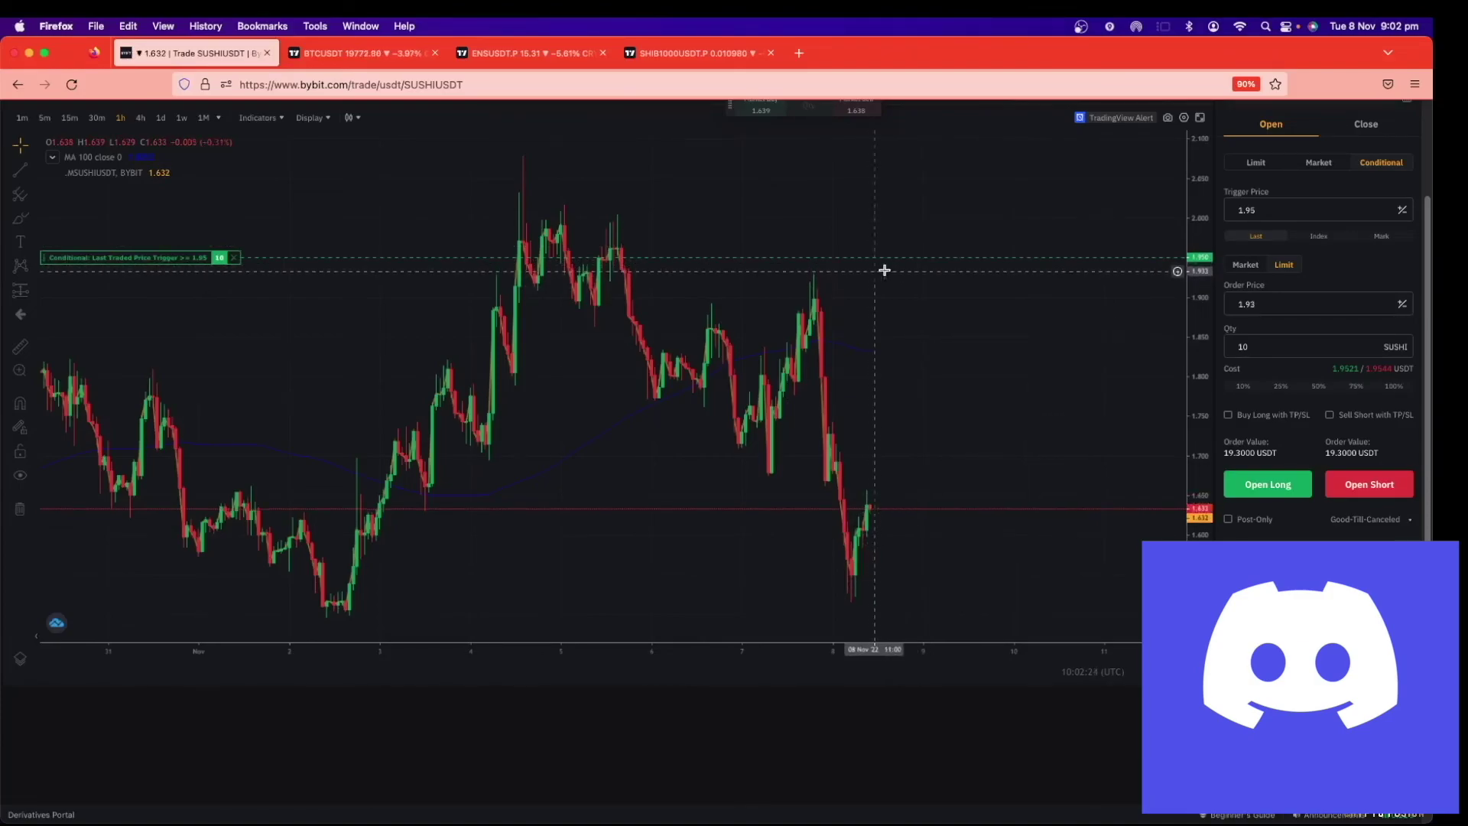
{"action": "key", "text": "Escape"}
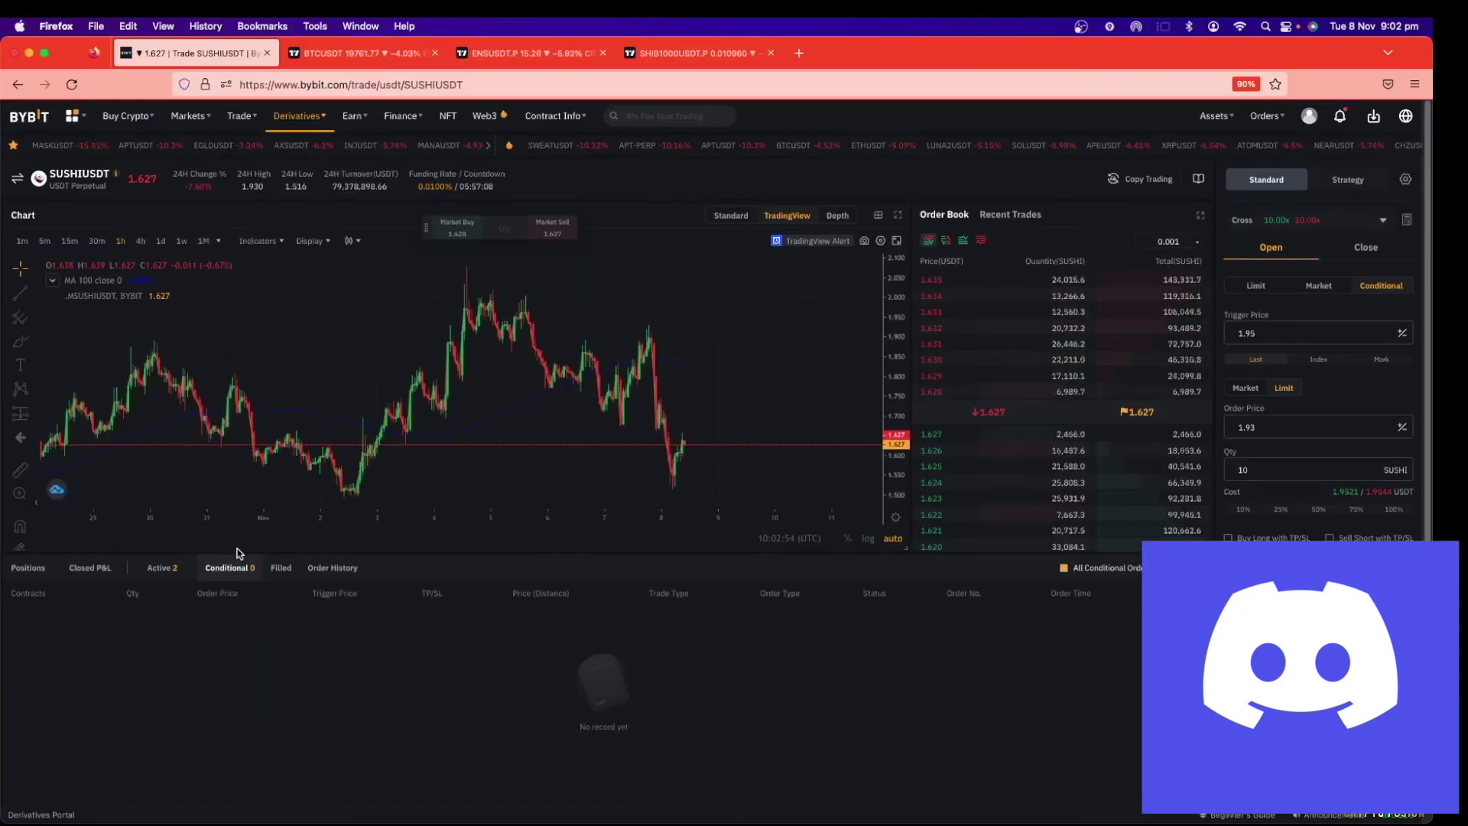